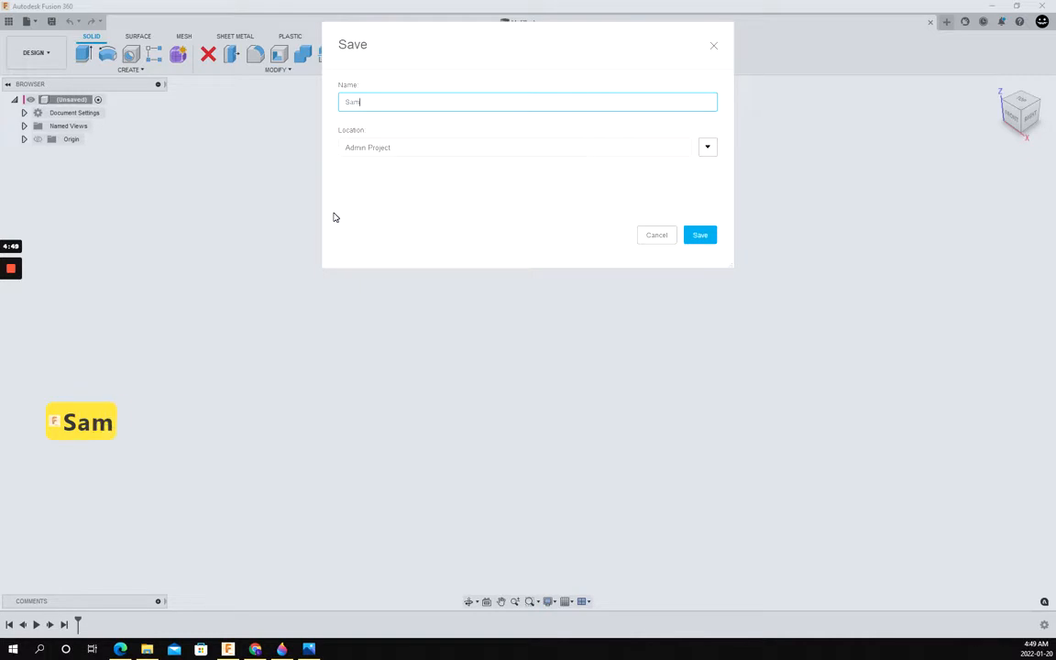
Save the new design as Sample Plate in the Admin Project location
text(Plate)
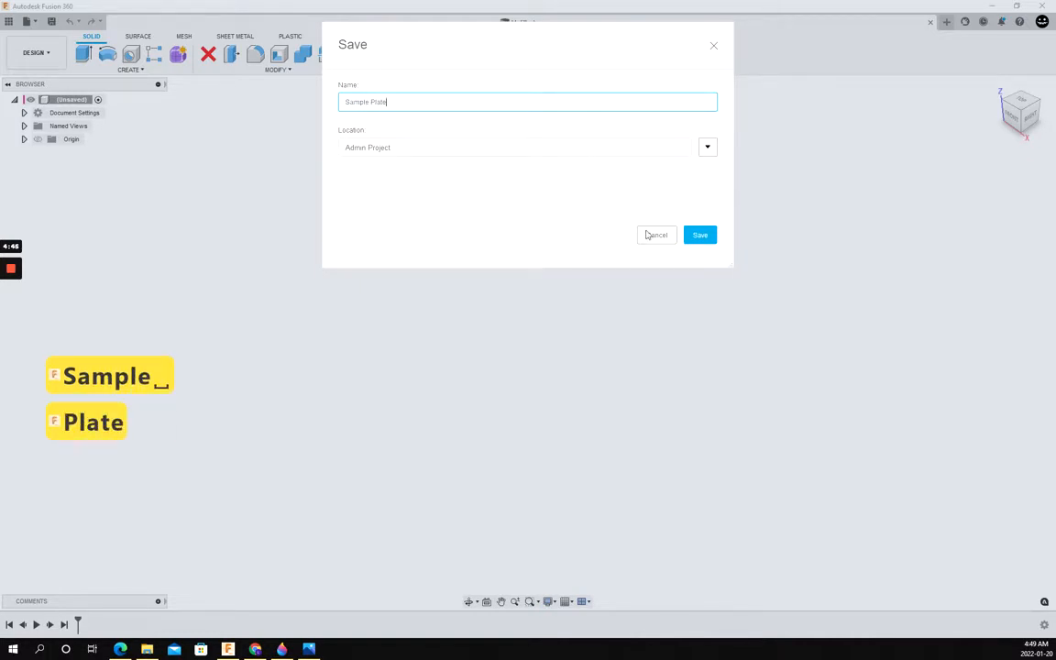
click(699, 235)
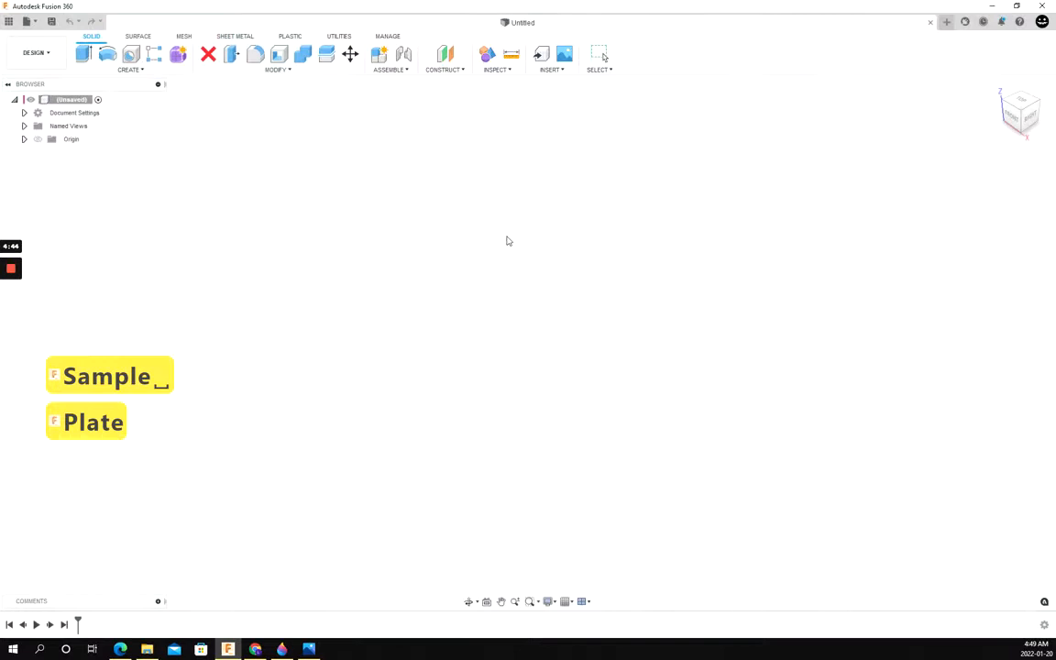
Start a sketch on the horizontal XY plane and draw a 6 in wide by 4 in high rectangle around the origin
click(129, 70)
click(111, 91)
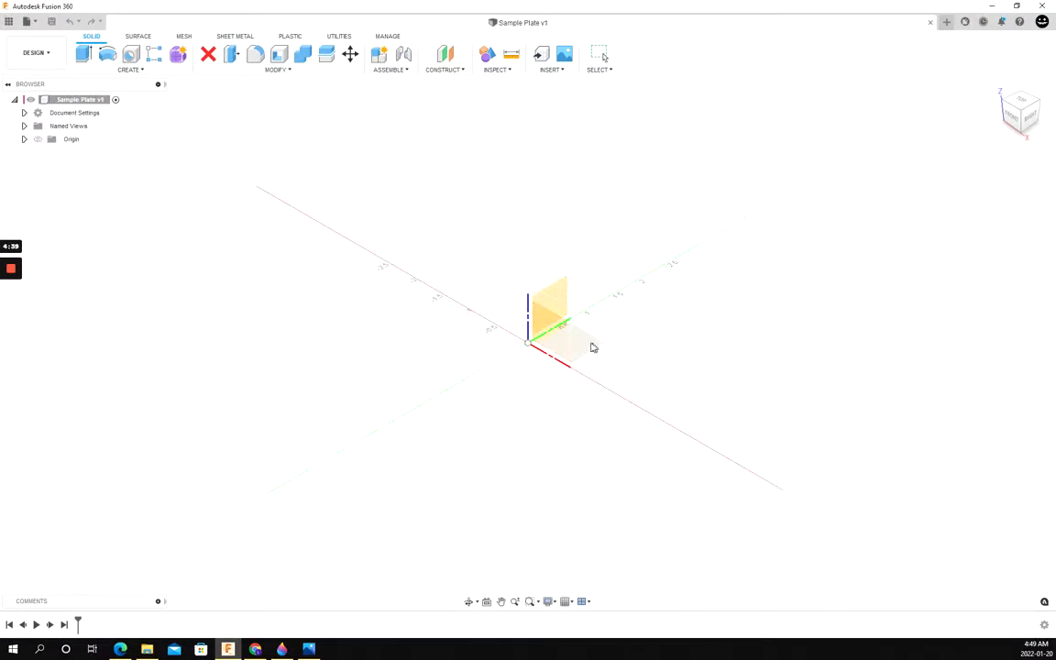
click(592, 347)
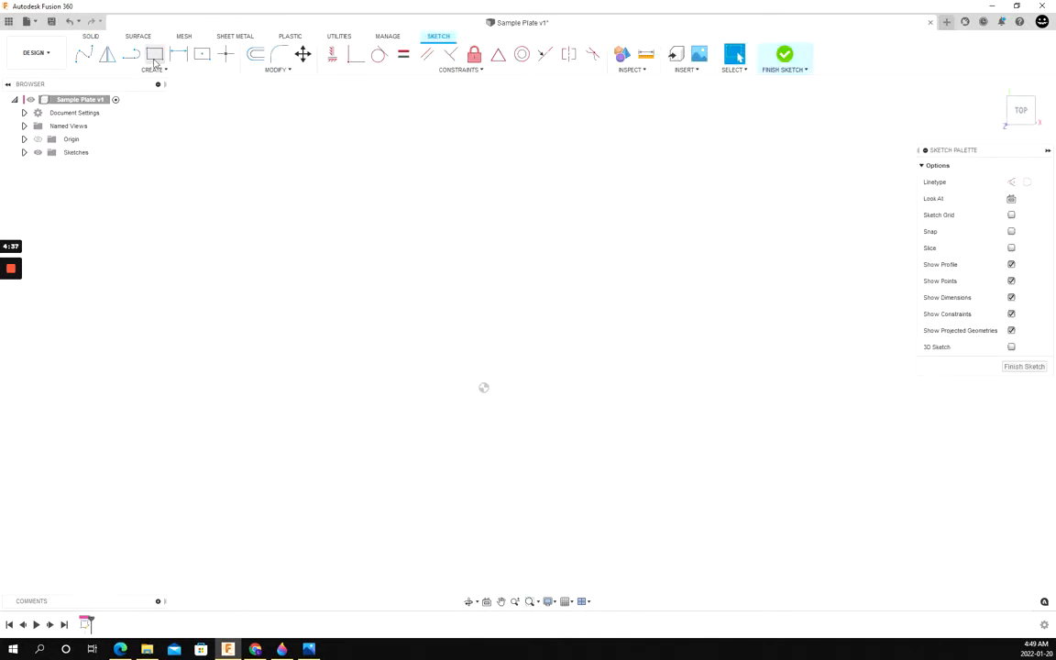
click(156, 61)
click(359, 281)
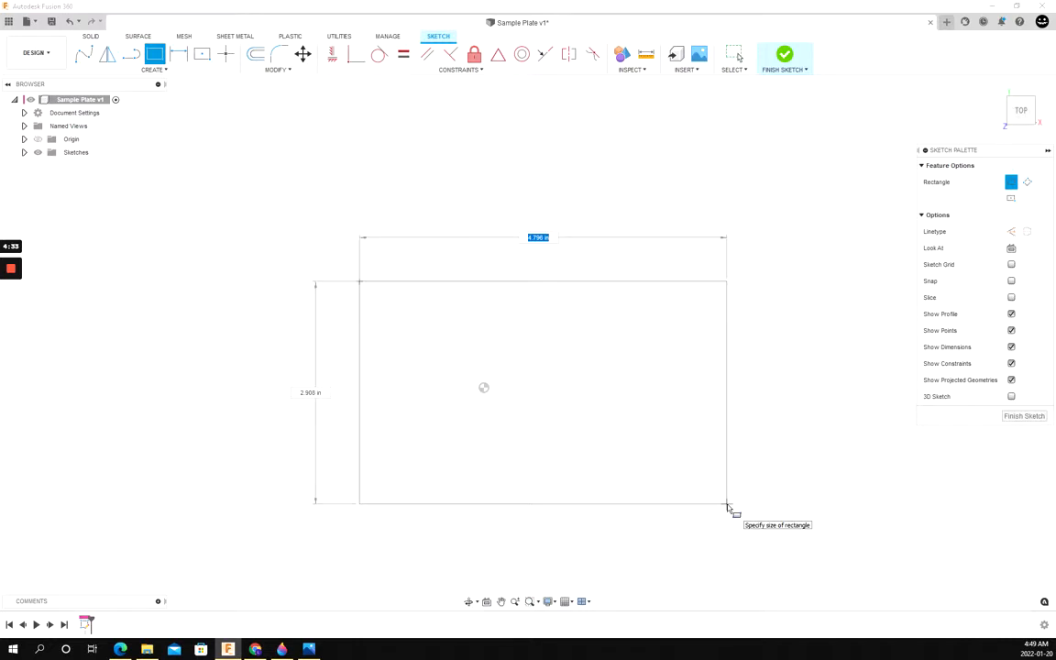
text(6)
key(Tab)
text(4)
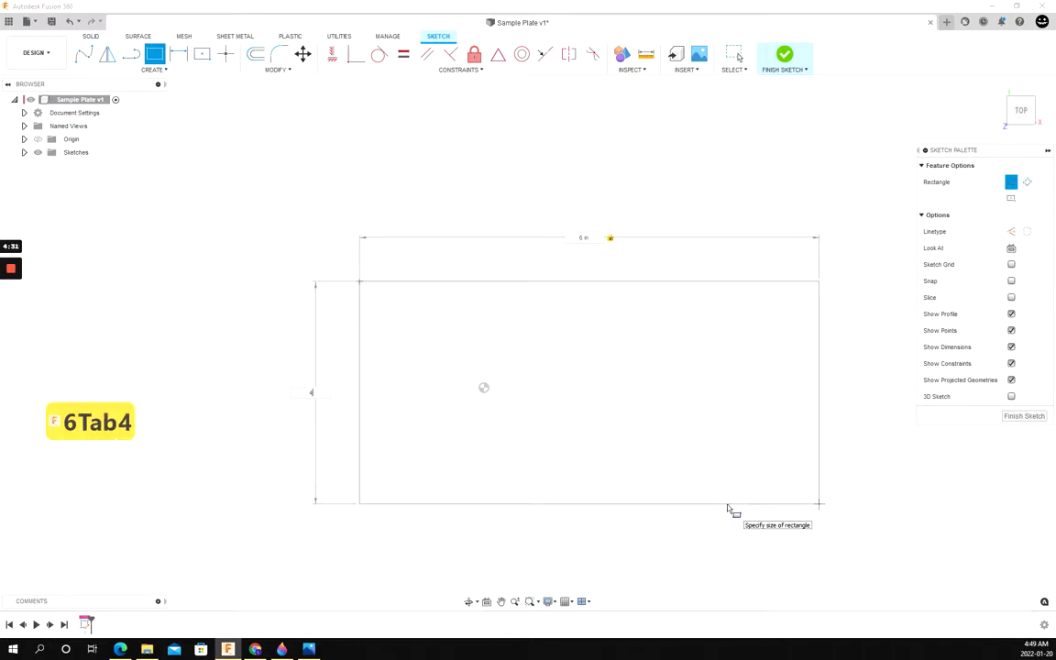
key(Return)
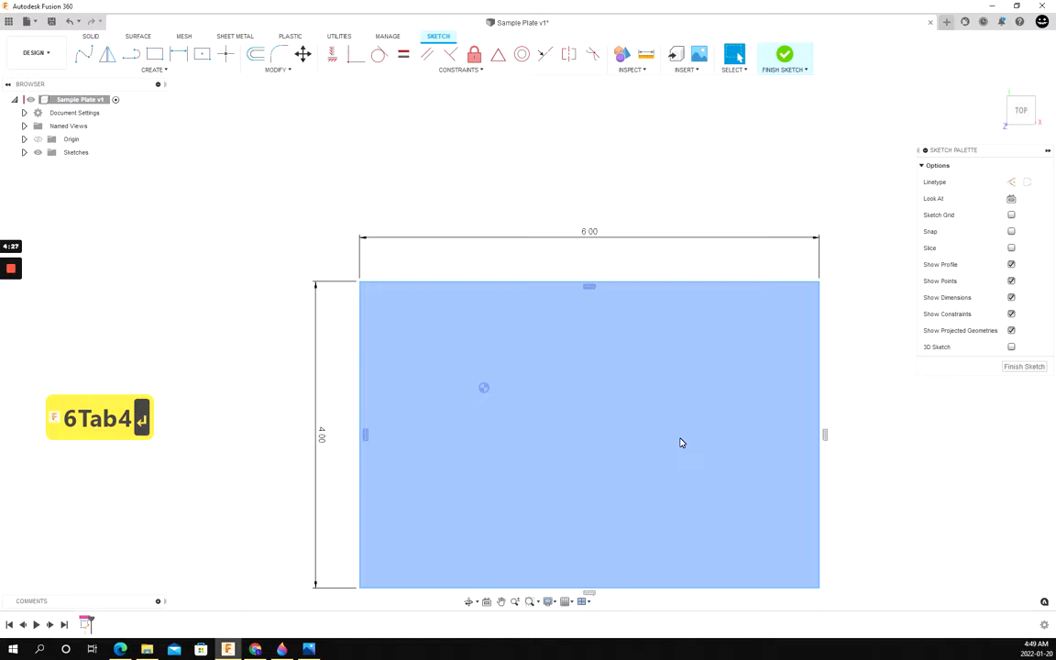
Offset the rectangle inward by 0.75 in as construction lines
key(x)
key(o)
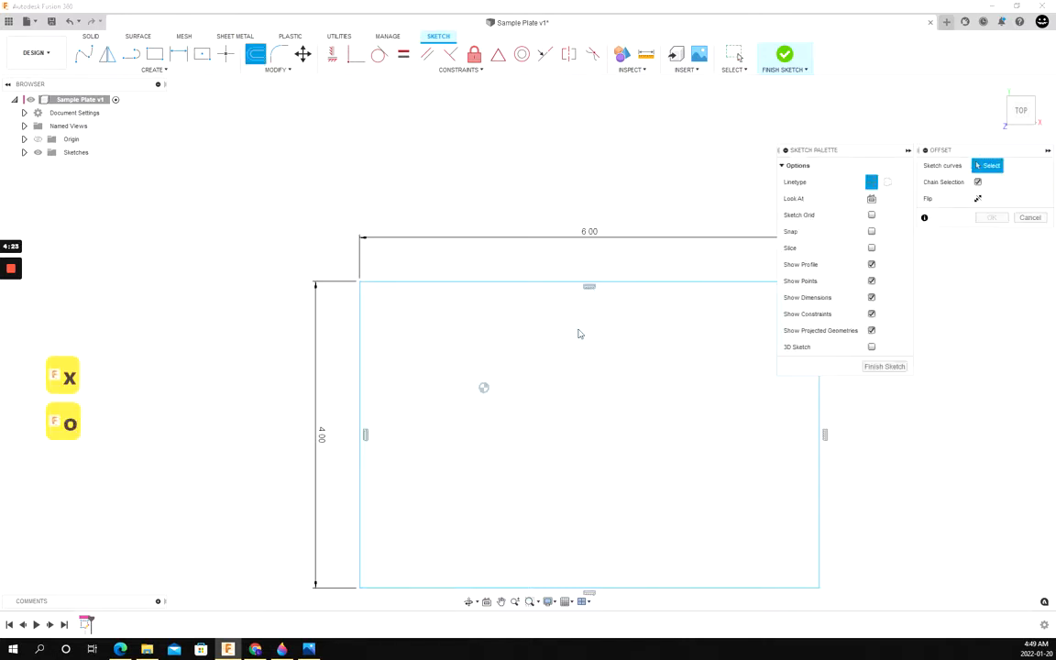
click(519, 282)
drag(517, 284, 520, 328)
text(.75)
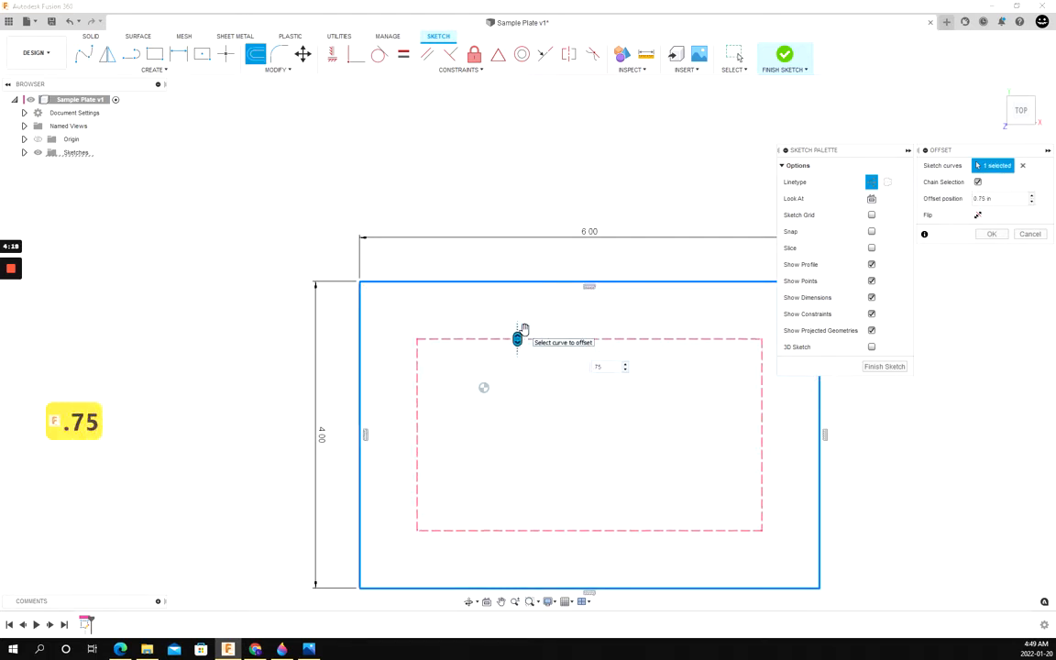
key(Return)
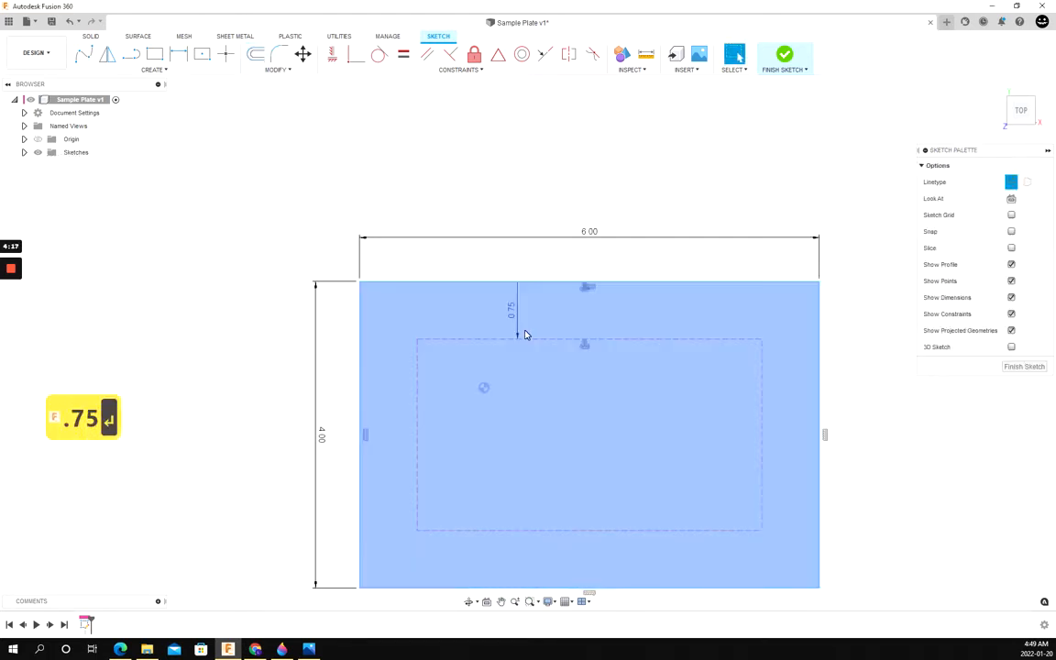
Draw a 0.75 in diameter regular-line circle centred on the upper-left corner of the construction rectangle
key(x)
key(c)
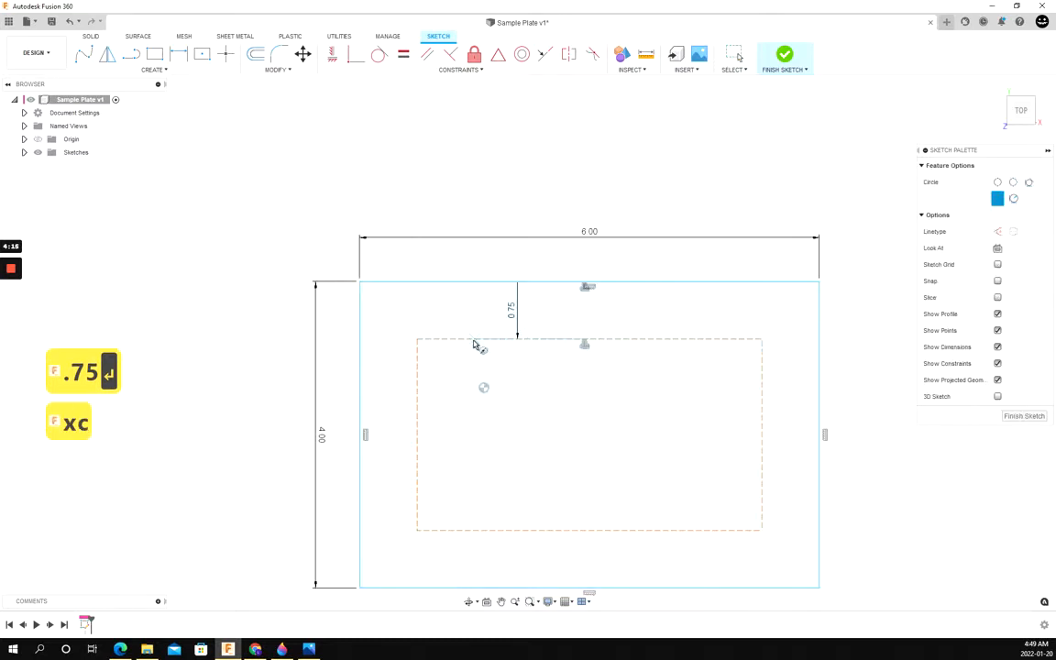
click(417, 339)
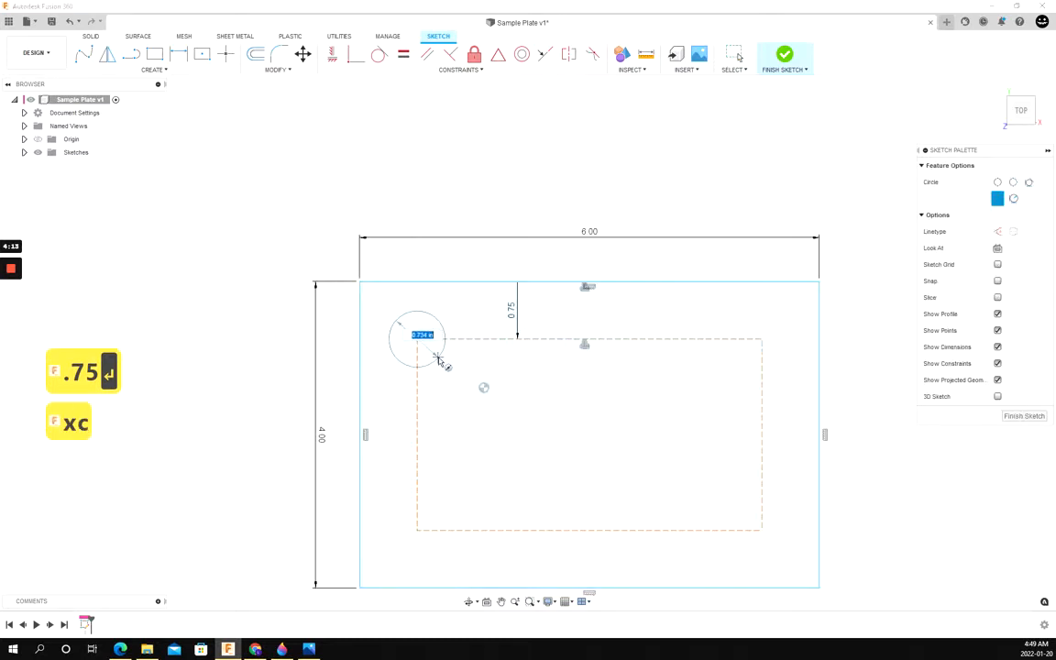
text(.75)
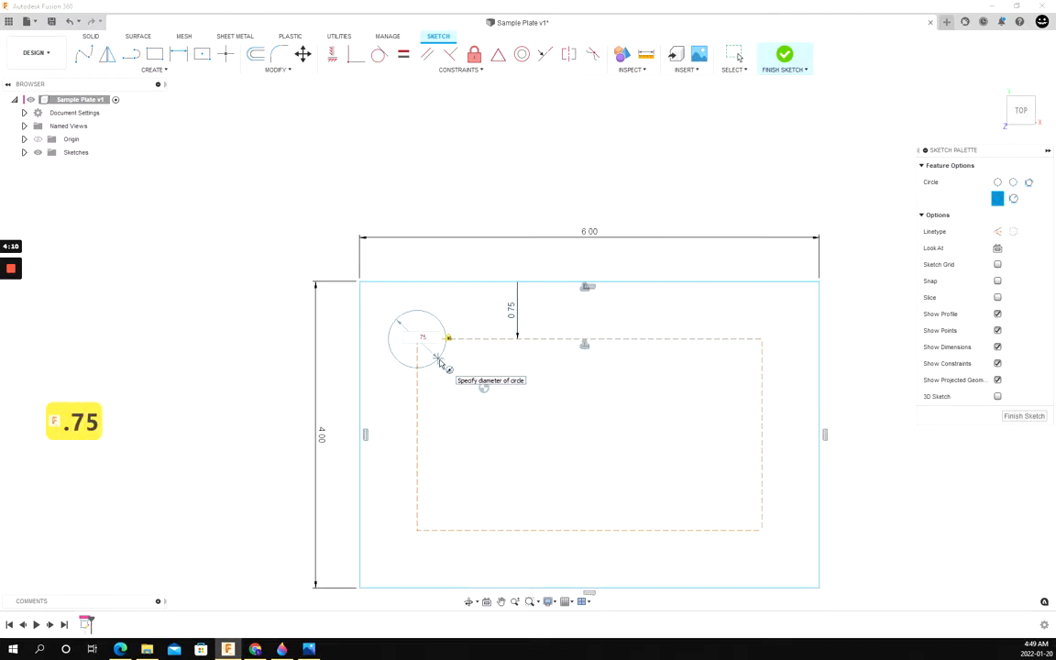
key(Return)
Draw three circles of arbitrary size centred on the remaining corners of the construction rectangle
key(c)
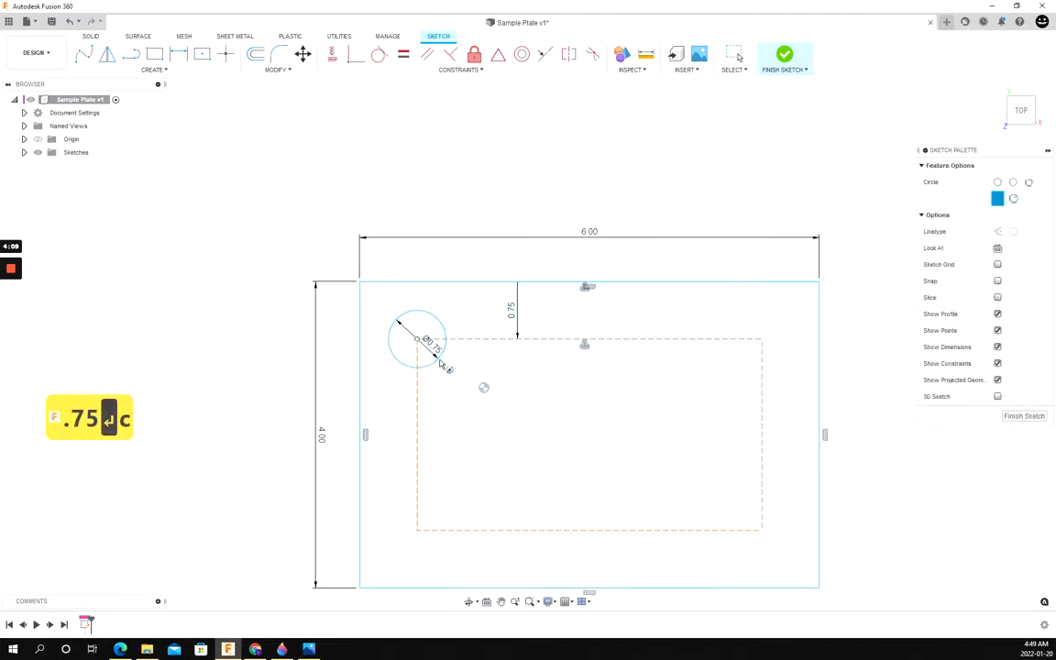
click(761, 340)
click(475, 352)
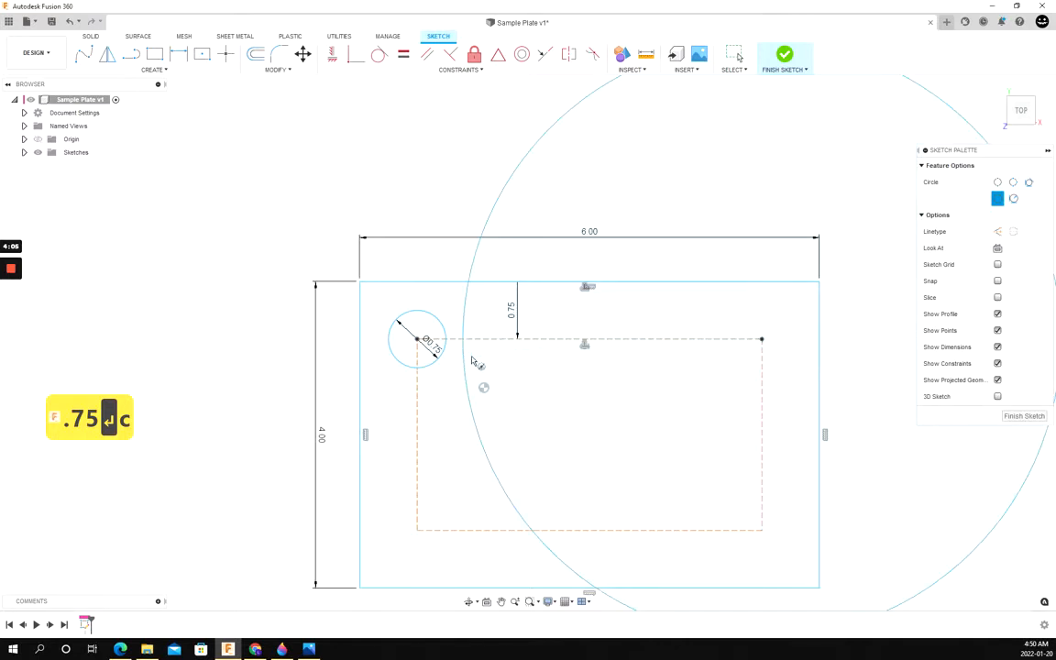
click(761, 530)
click(440, 365)
click(417, 530)
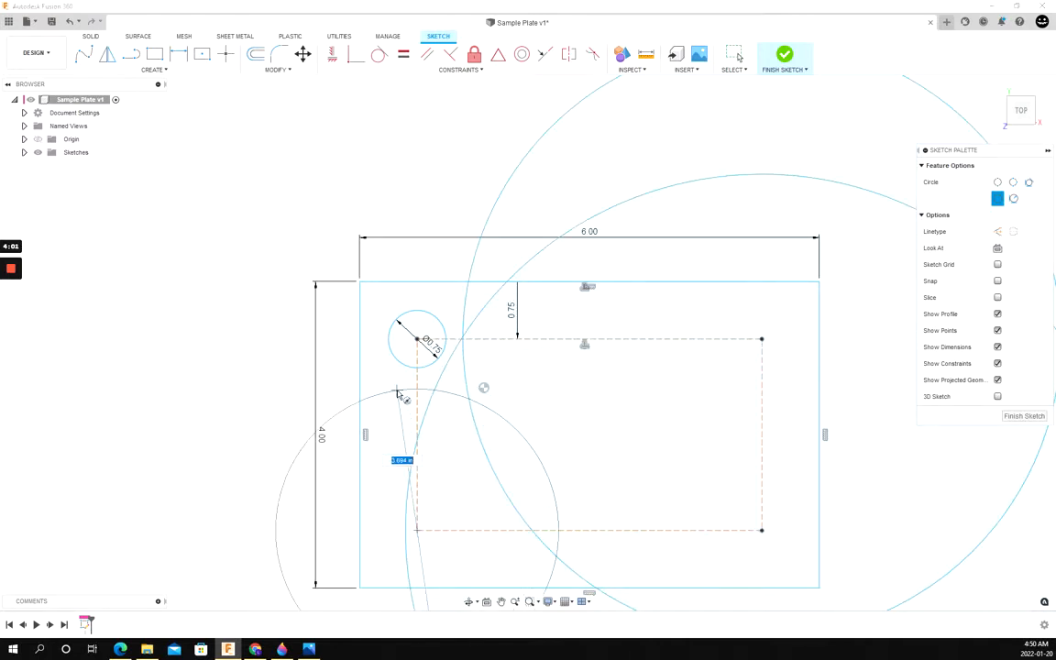
click(404, 388)
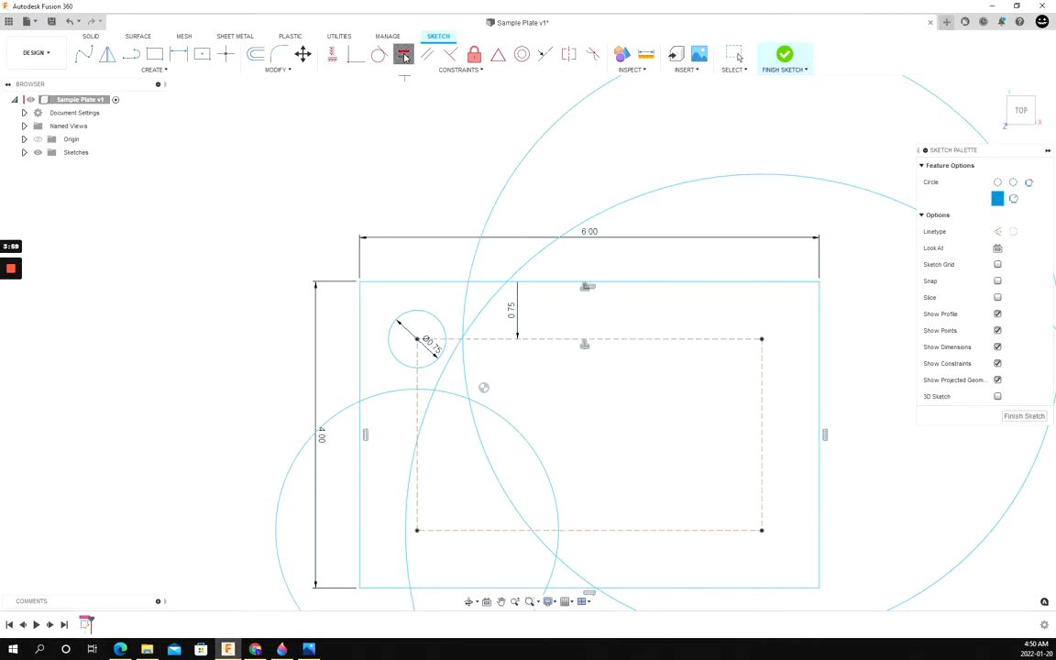
Apply Equal constraints between the 0.75 in circle and each of the other three corner circles
click(403, 55)
click(416, 312)
click(465, 313)
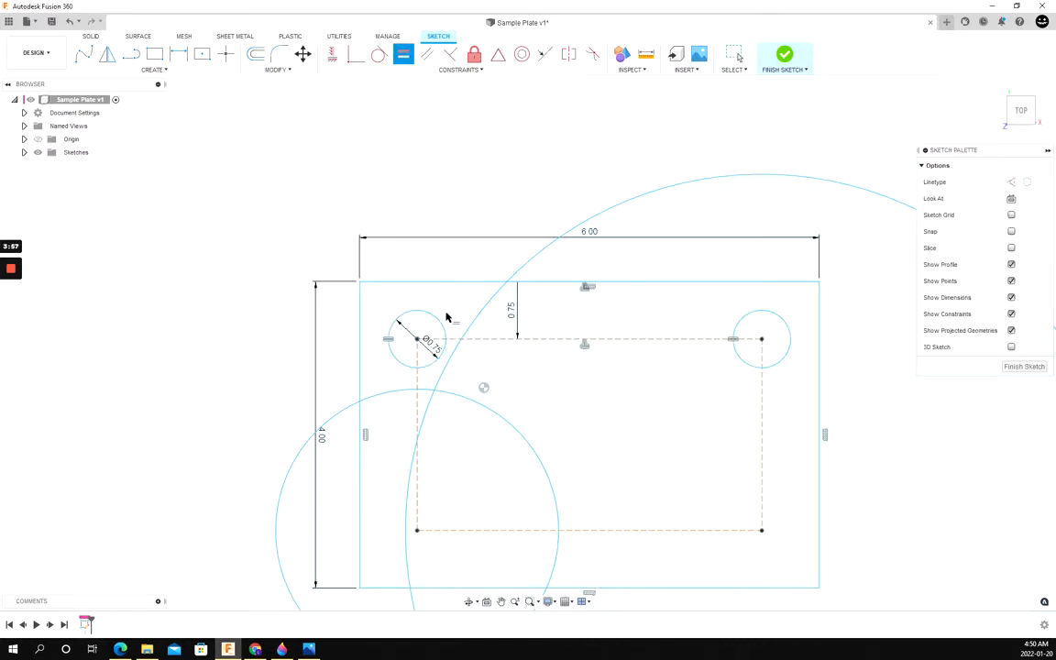
click(471, 317)
click(438, 321)
click(455, 401)
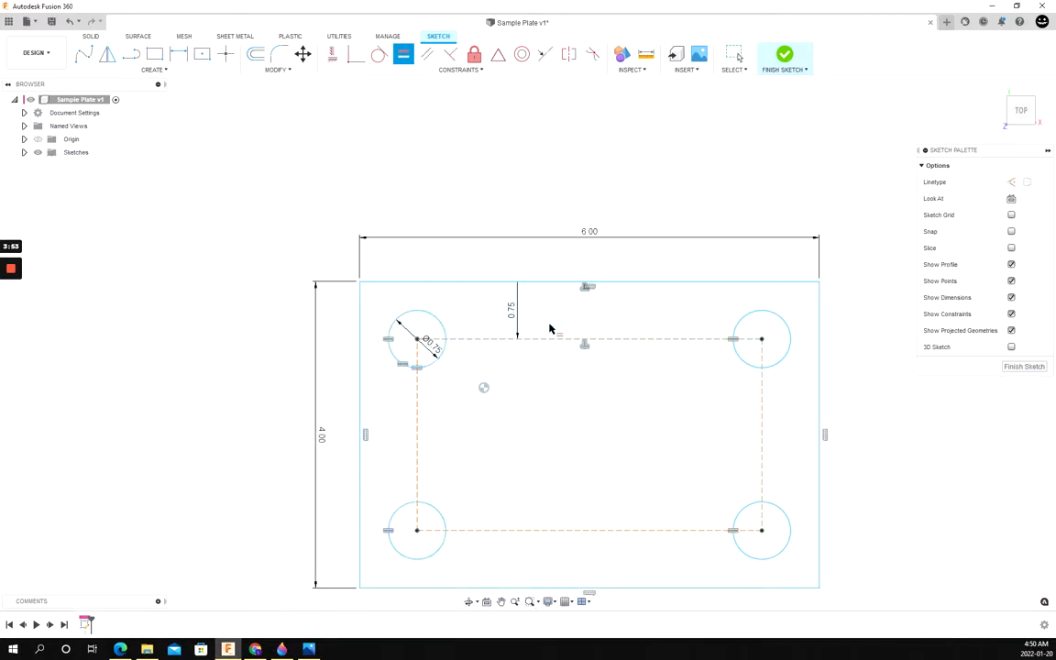
click(738, 57)
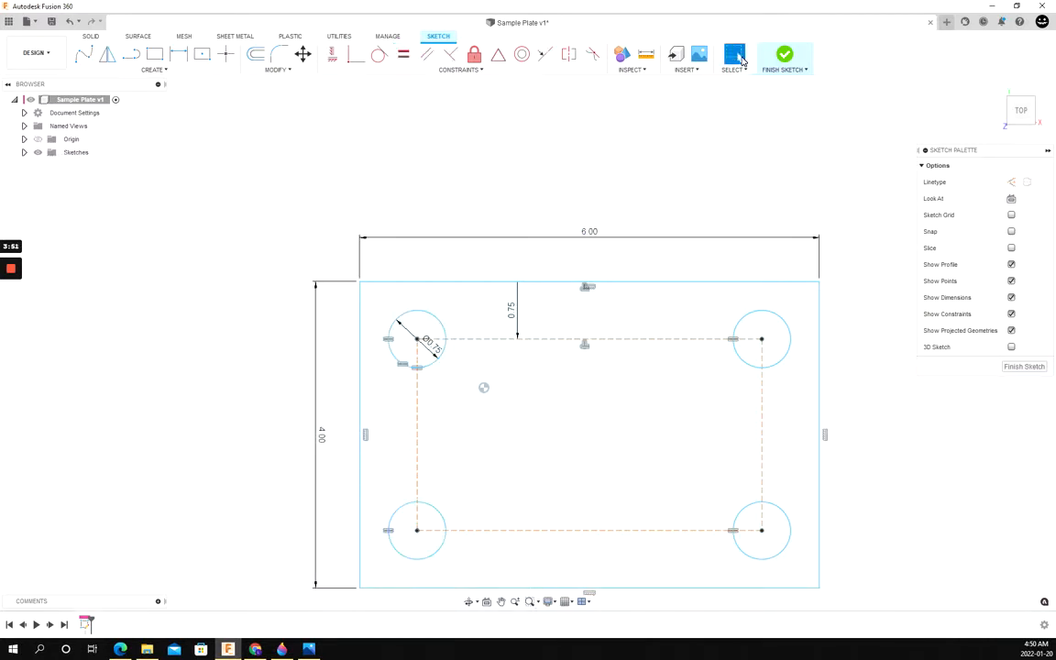
Extrude the plate profile around the four holes 0.375 in upward as a new body
click(643, 400)
key(e)
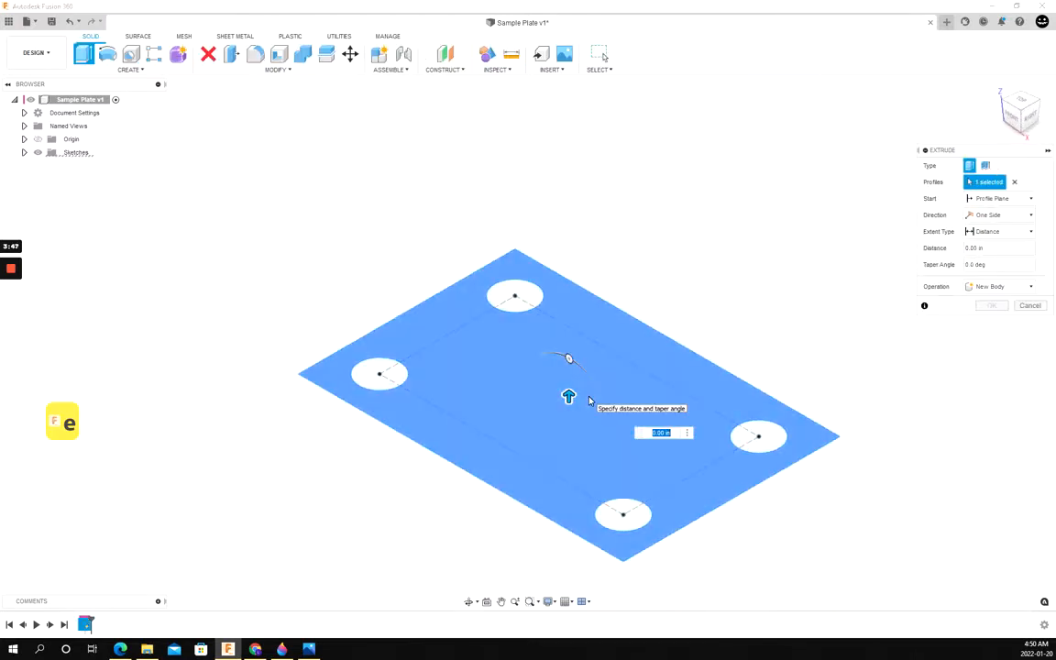
text(.375)
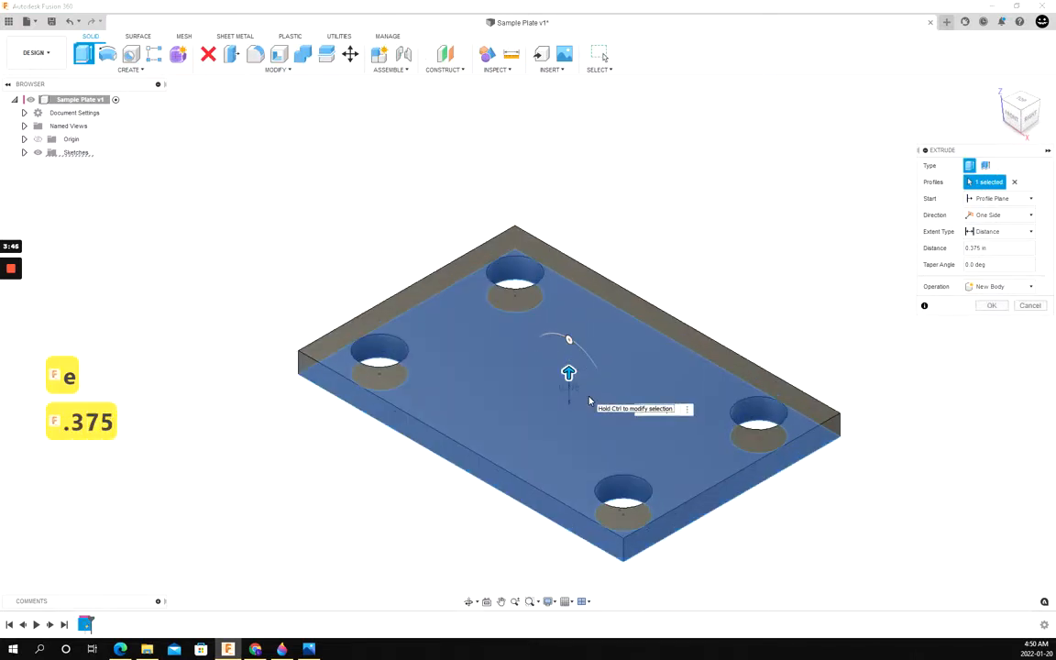
key(Return)
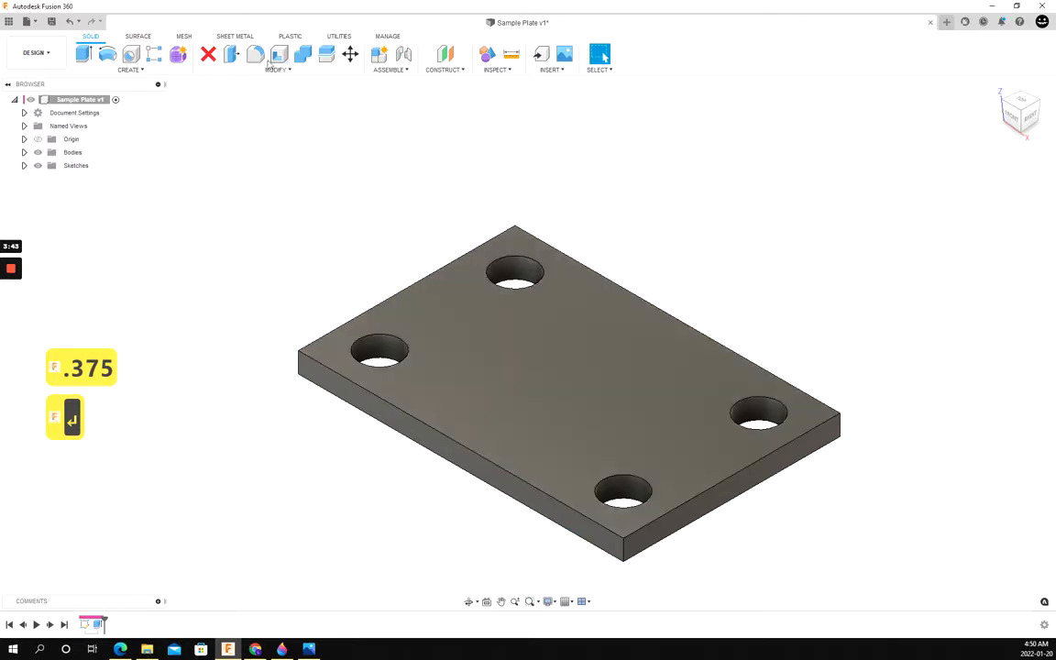
Fillet the plate's four vertical corner edges with a 0.25 in radius
click(256, 54)
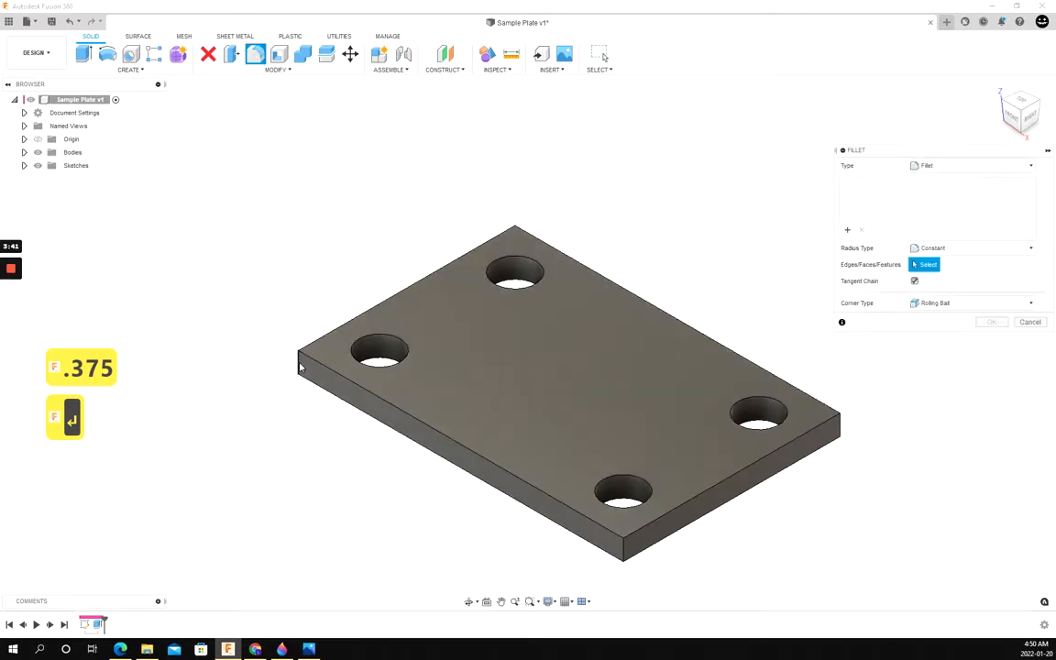
click(450, 438)
click(629, 550)
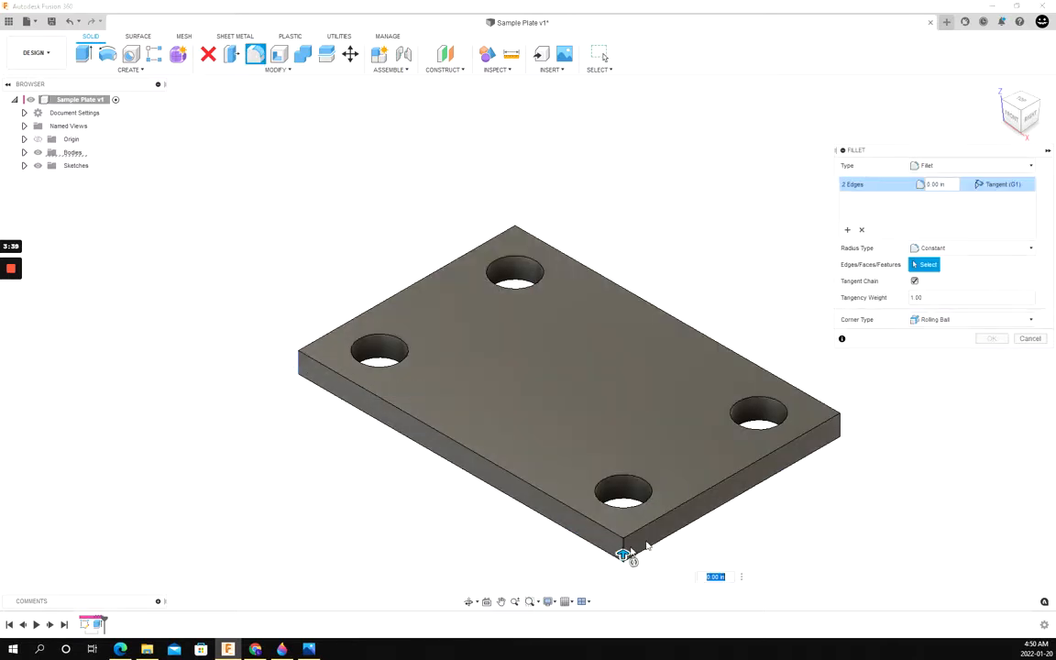
click(836, 430)
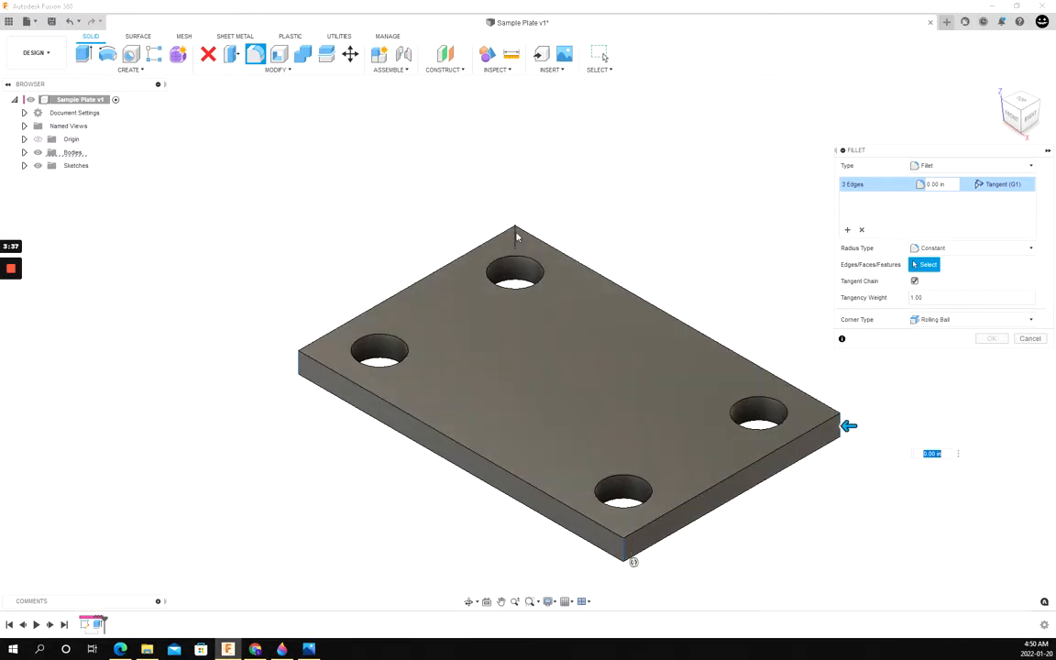
click(514, 237)
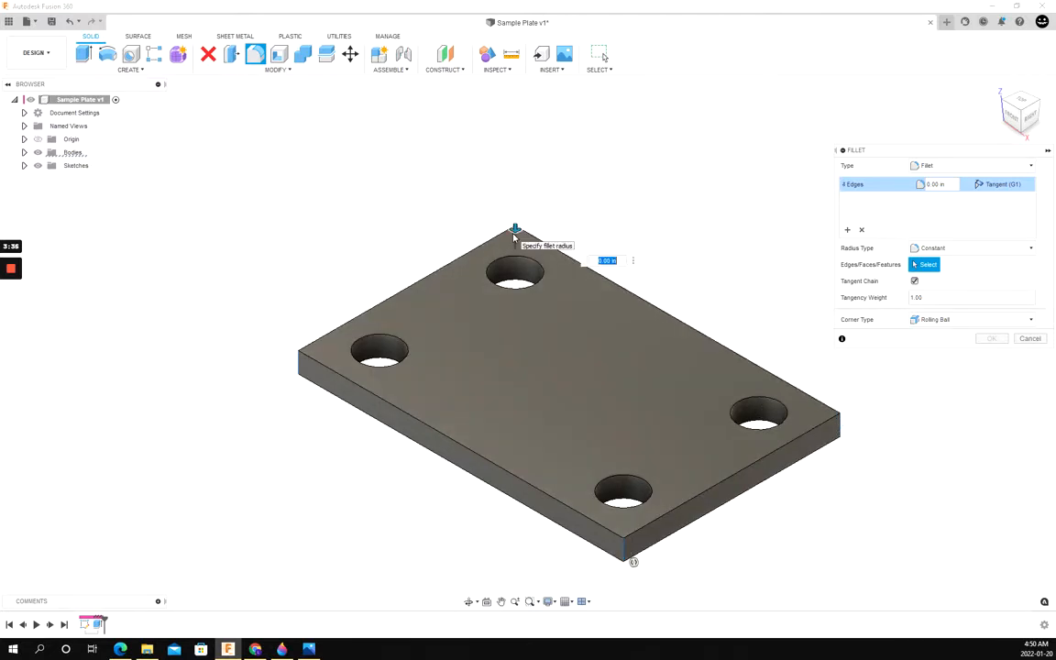
key(BackSpace)
text(.)
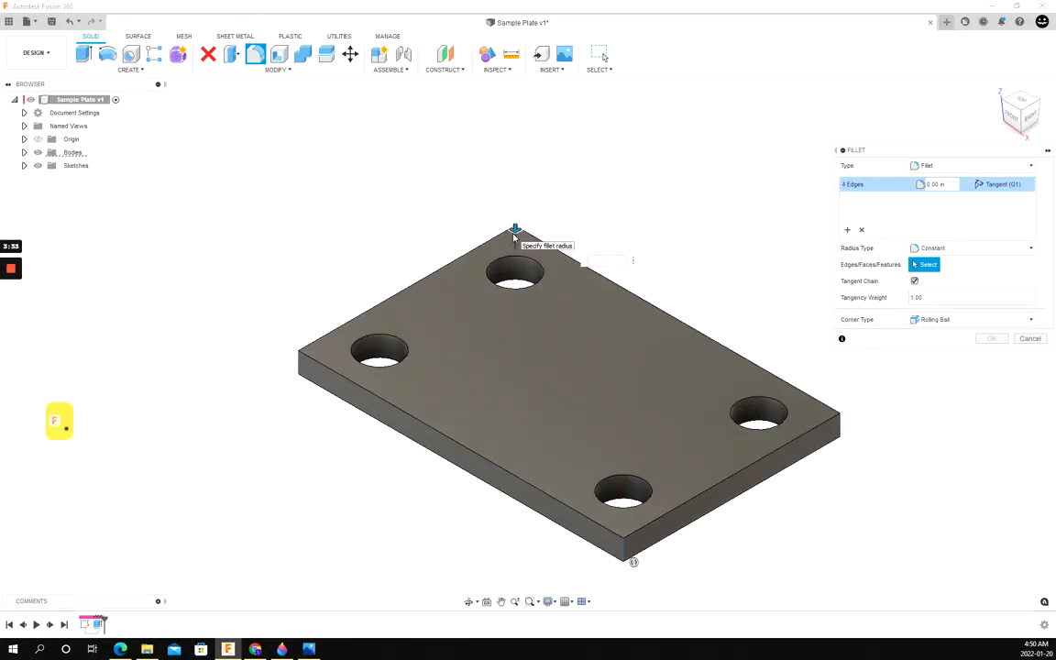
text(25)
key(Return)
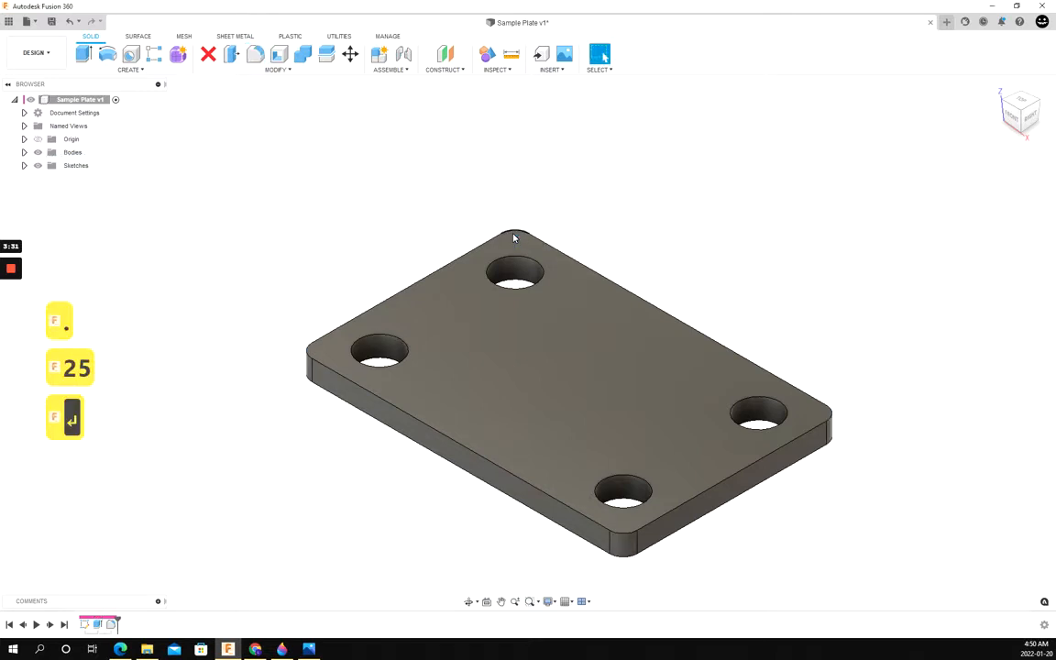
Switch to the Manufacture workspace and create a new cutting setup for the plate
click(35, 53)
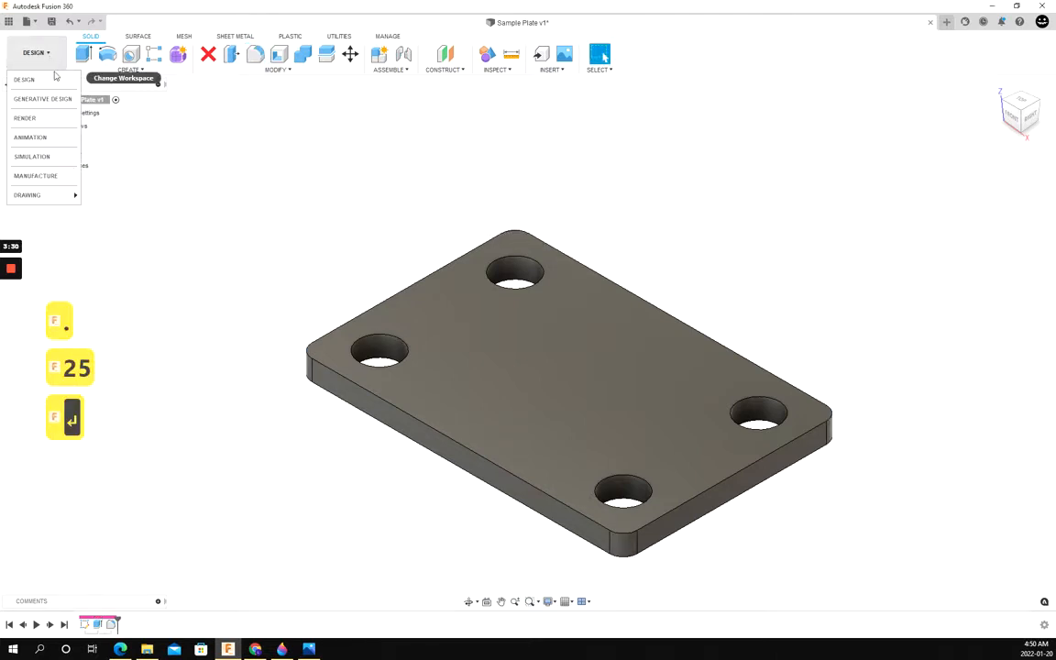
click(64, 175)
click(114, 57)
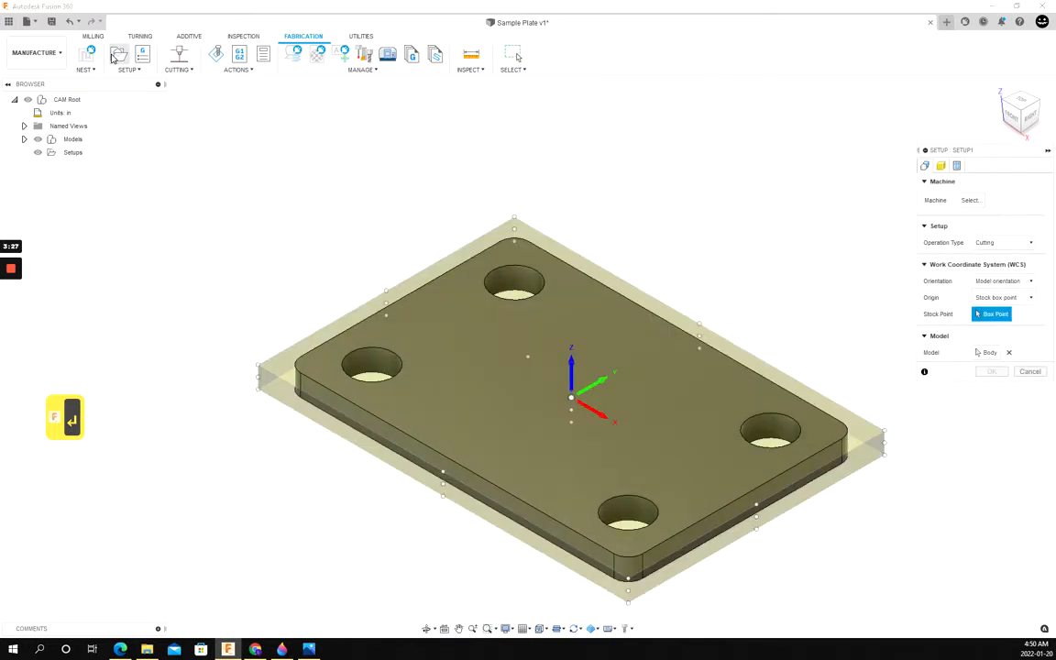
Assign the Autodesk Crossfire Pro machine to the setup and place the work origin at the stock's top front-left corner
click(973, 201)
click(430, 188)
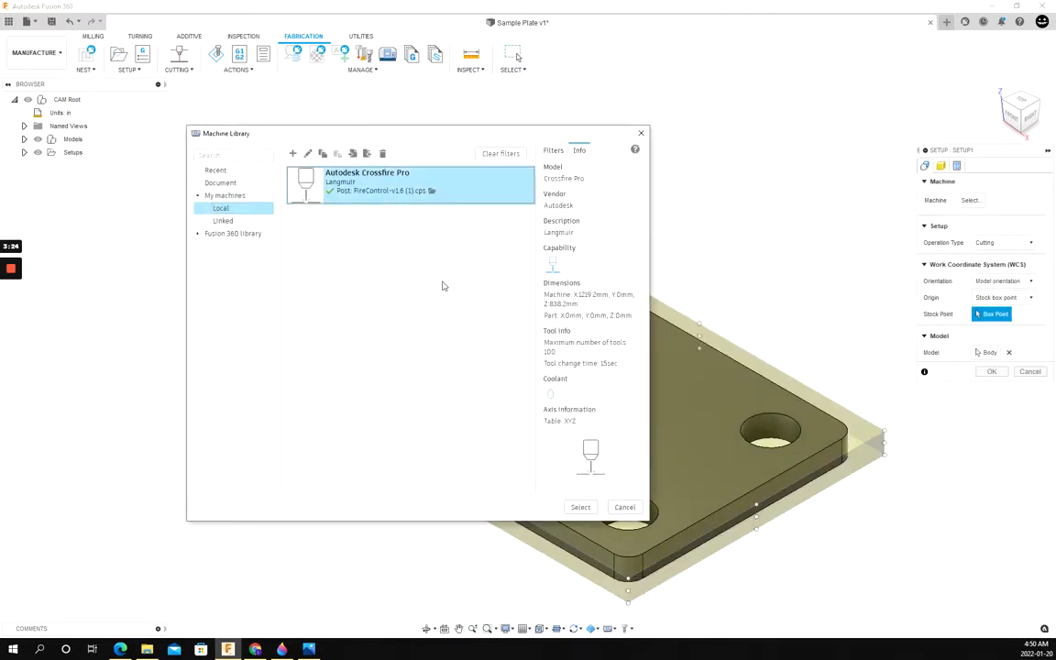
click(577, 506)
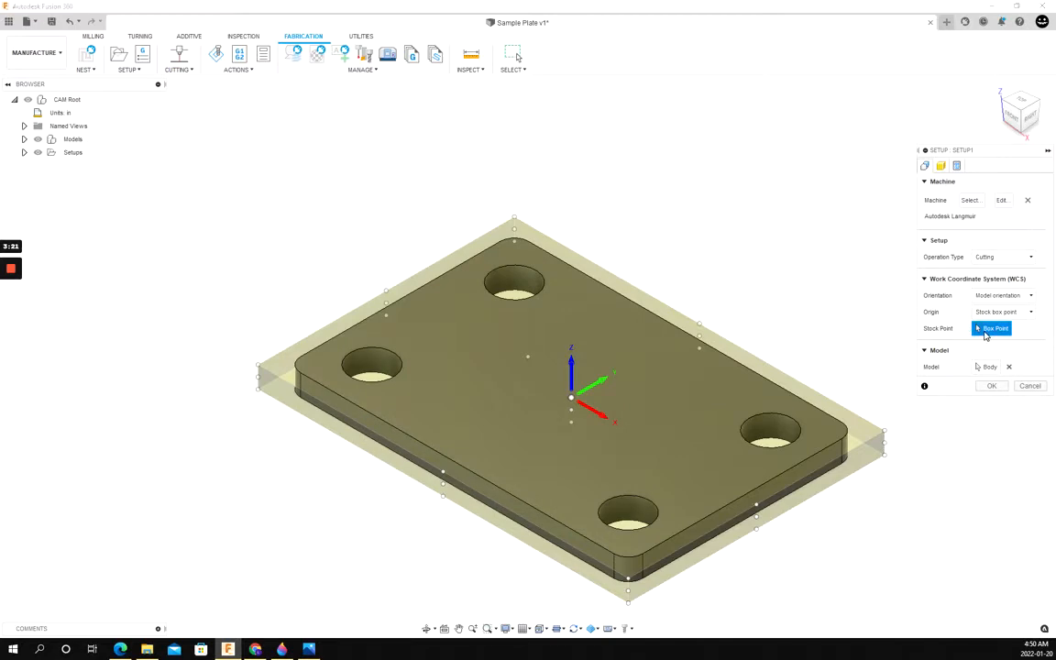
click(259, 369)
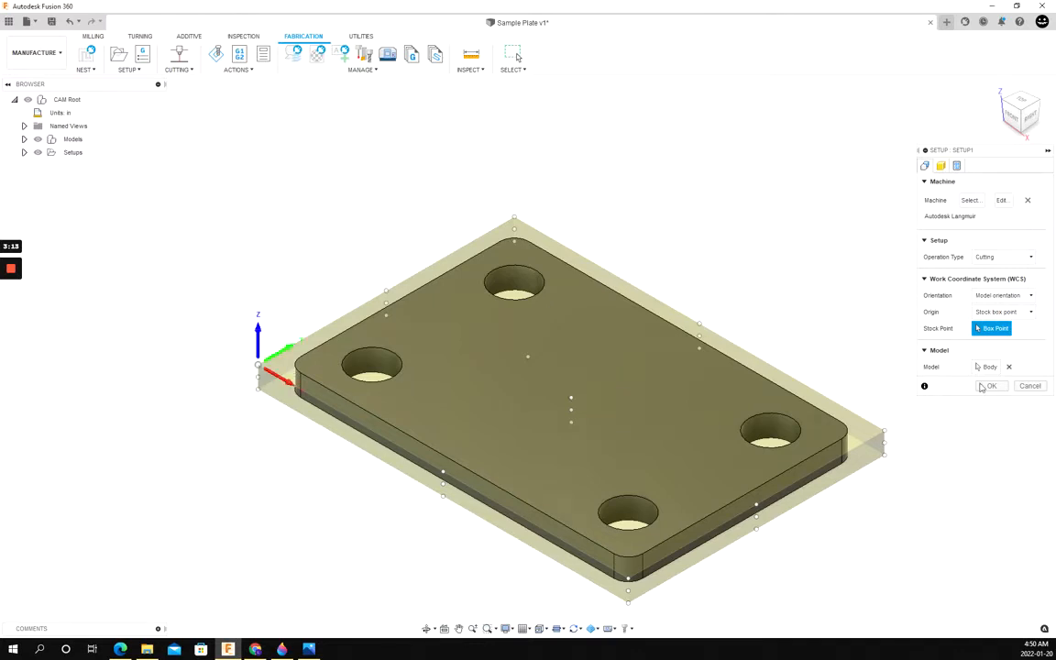
Name the setup's program Example Plate and finish creating the setup
click(955, 165)
double_click(991, 198)
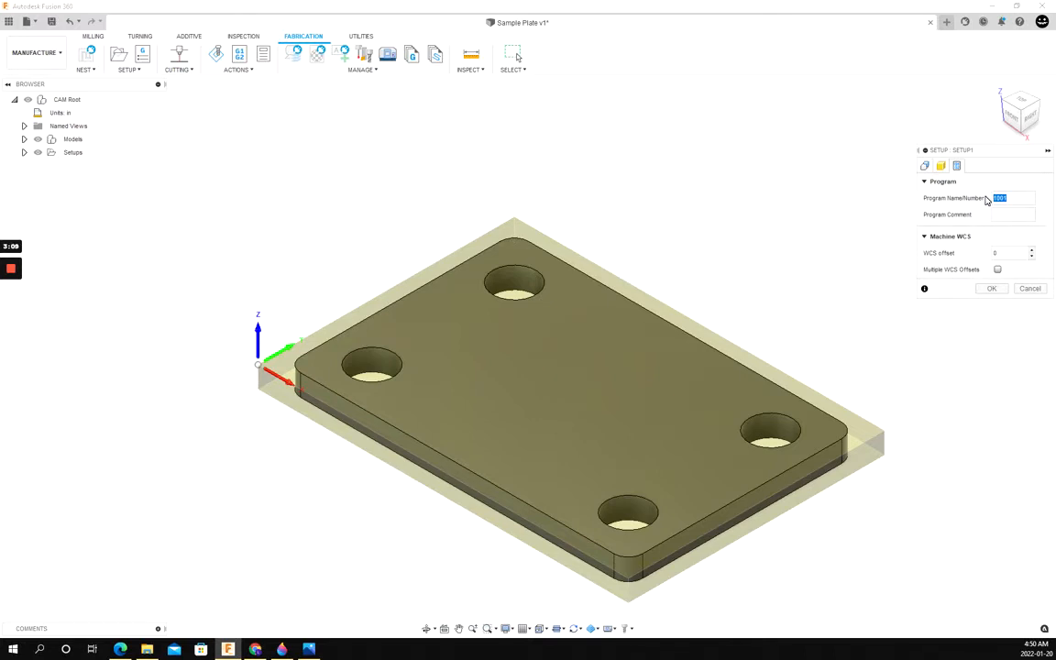
text(Example )
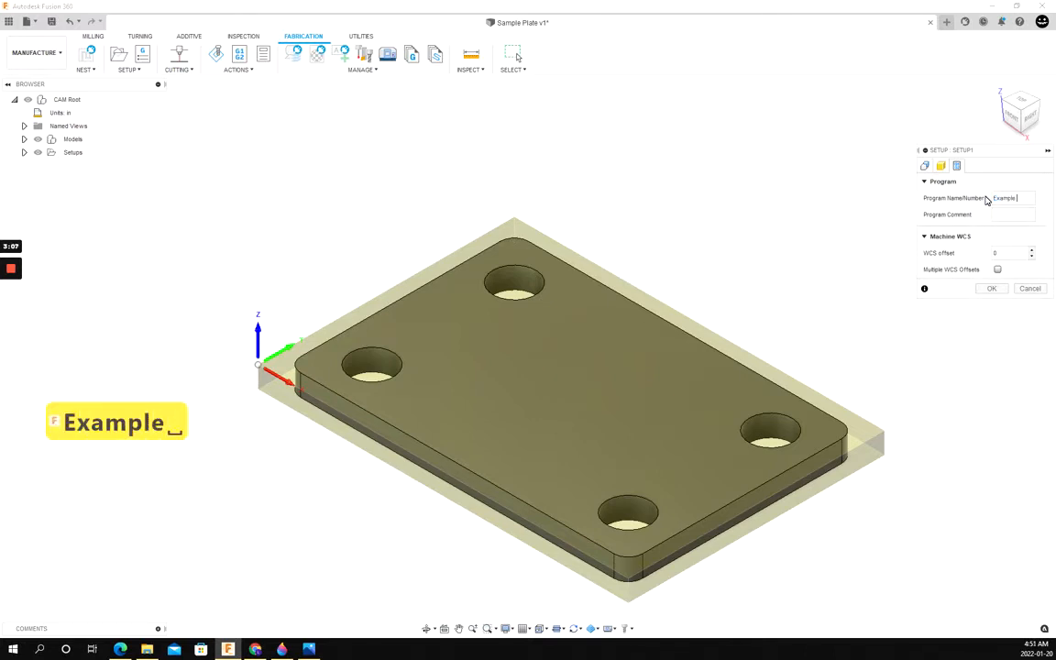
text(Plate)
key(Return)
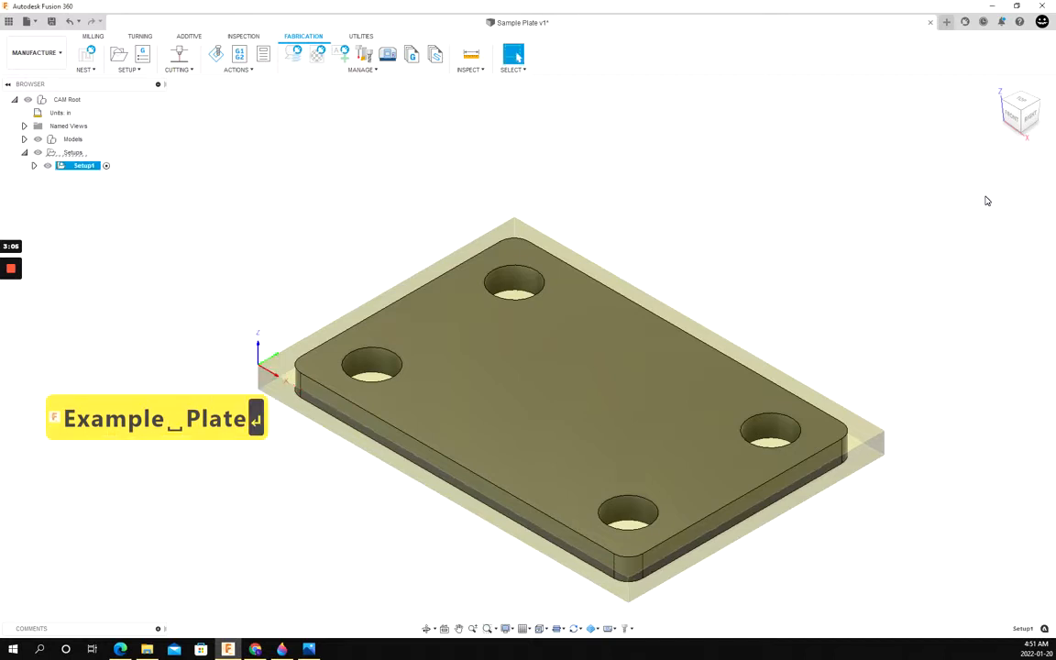
Start a 2D Profile cutting operation with the local library tool "19 - 65a mild steel 3/8"" and choose the plate's top face as the contour
click(178, 55)
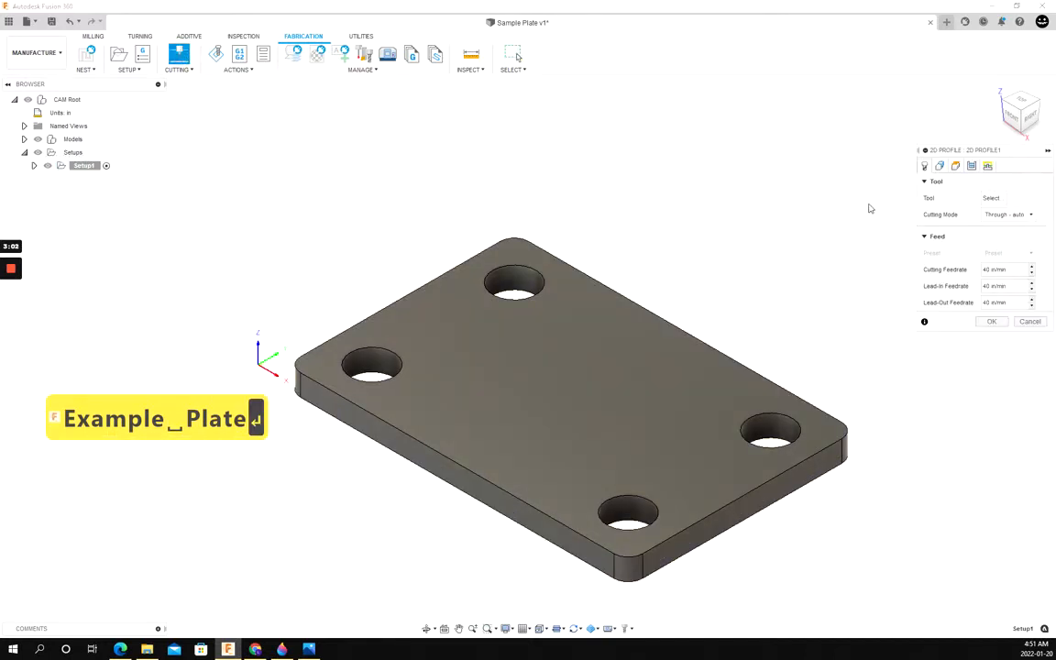
click(990, 197)
click(153, 259)
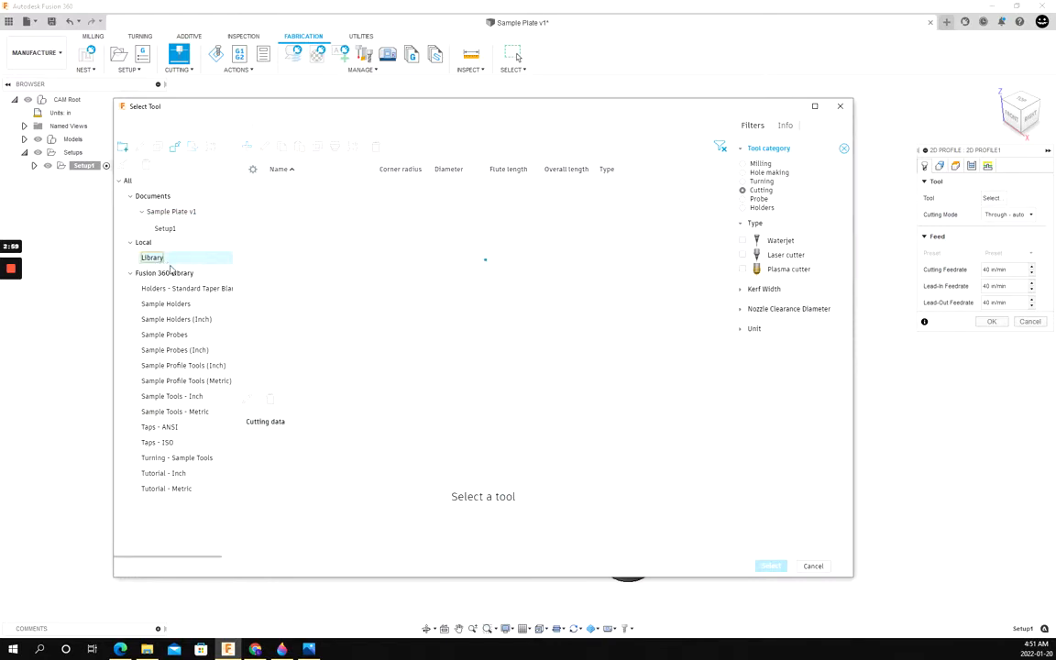
scroll(362, 347, down, 3)
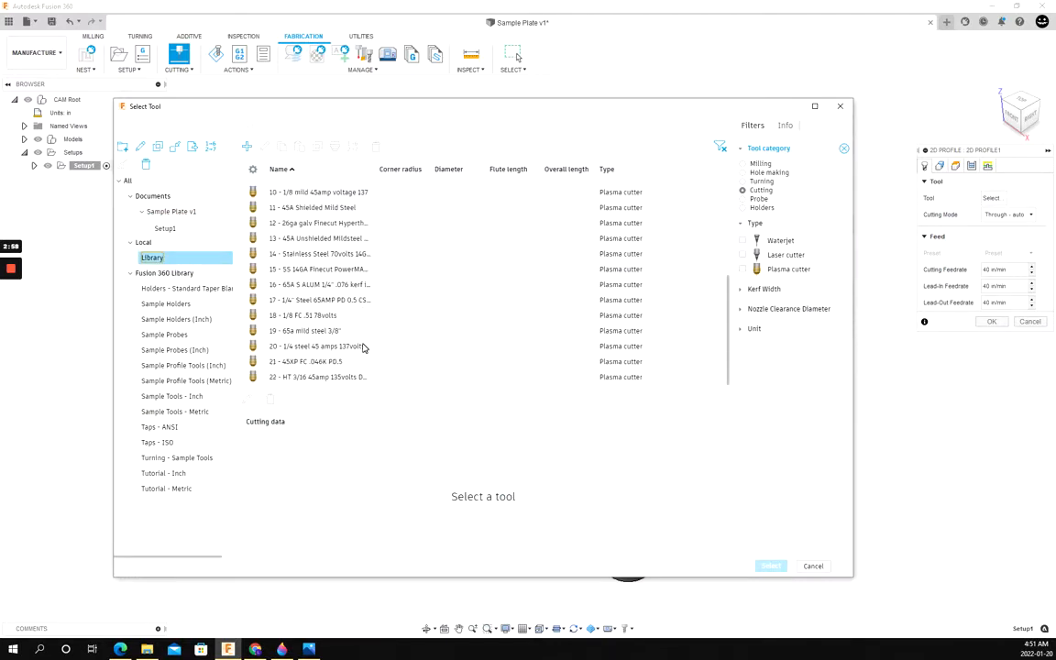
click(308, 331)
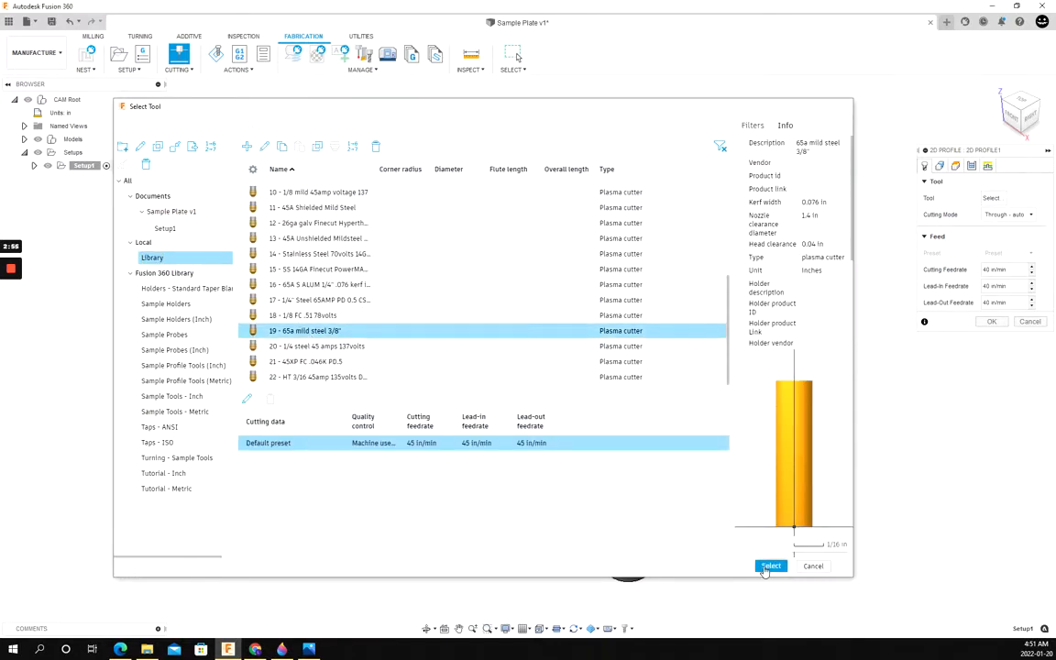
click(770, 567)
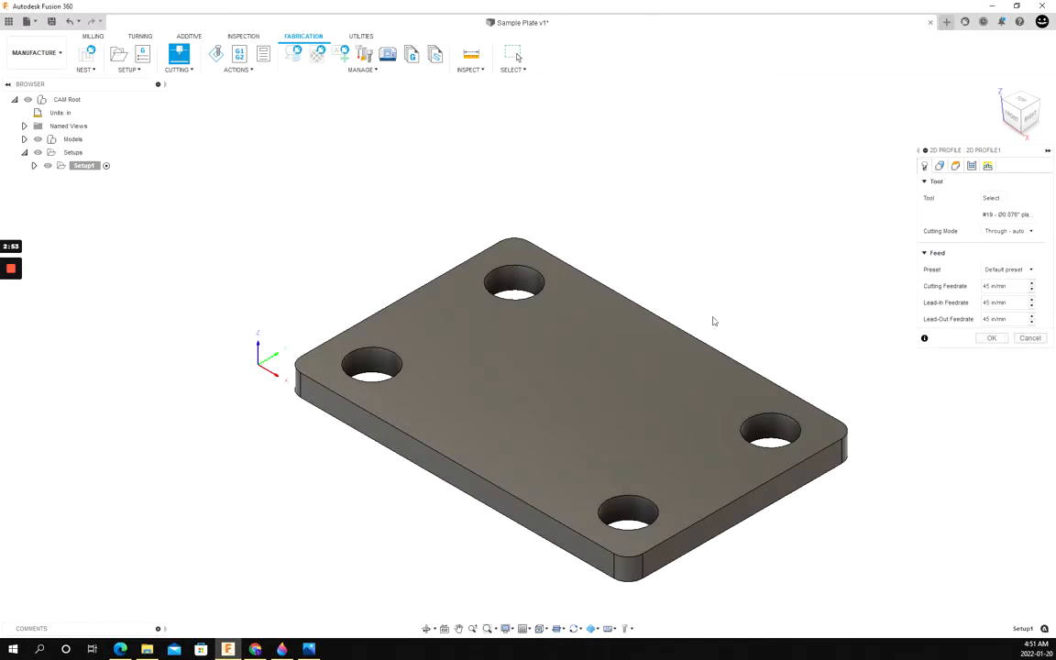
click(605, 383)
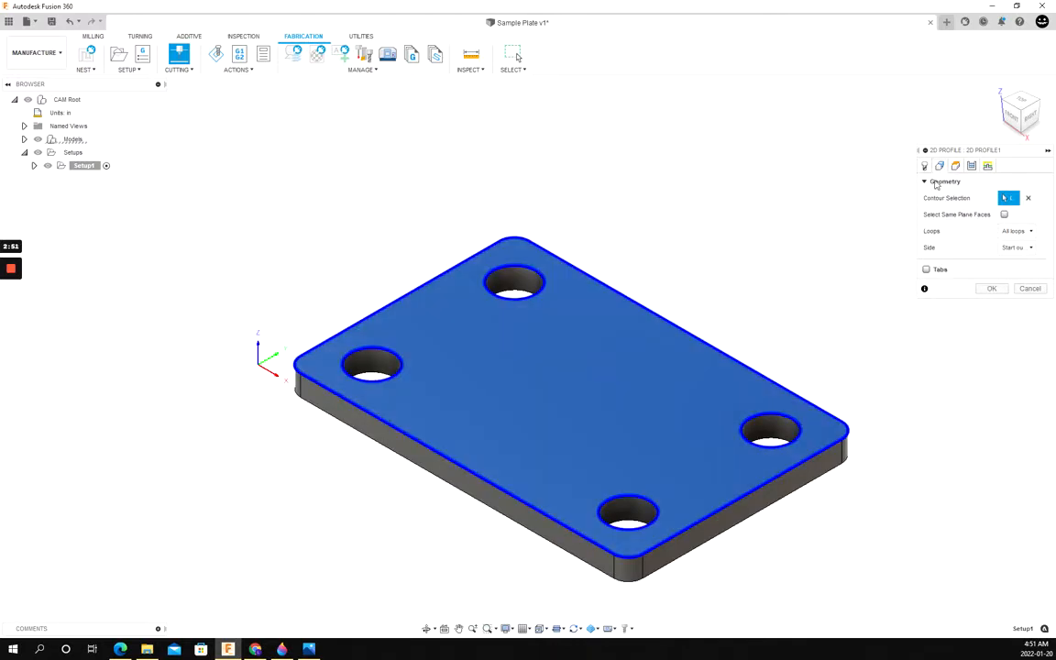
Set the profile's finishing overlap to 0.03 in and enable feed optimization with a reduced feedrate of 32 in/min
click(970, 165)
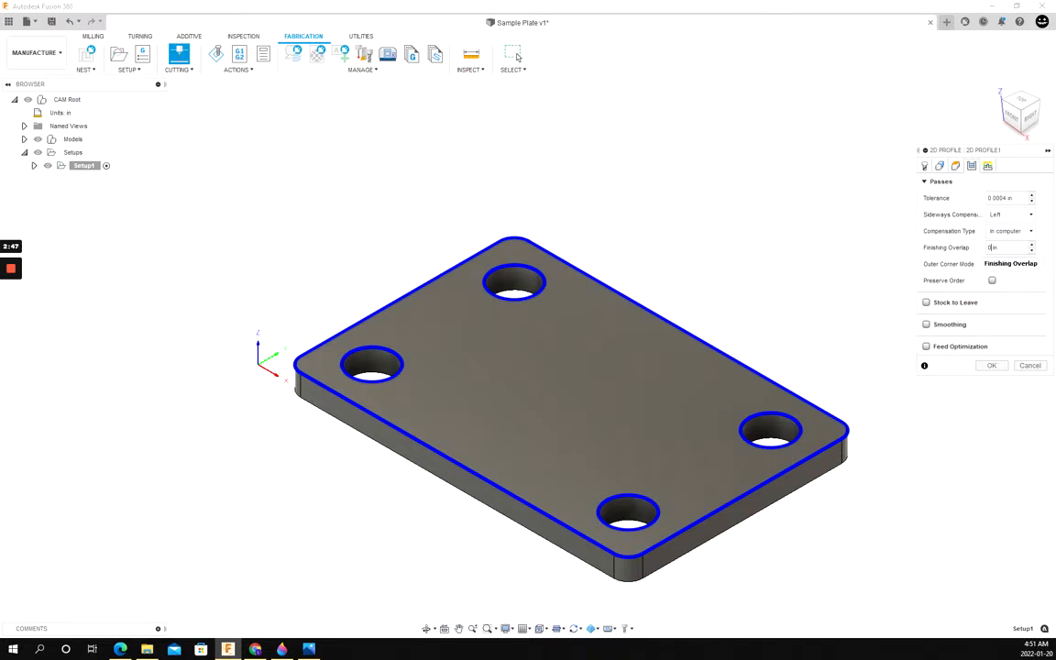
text(.0)
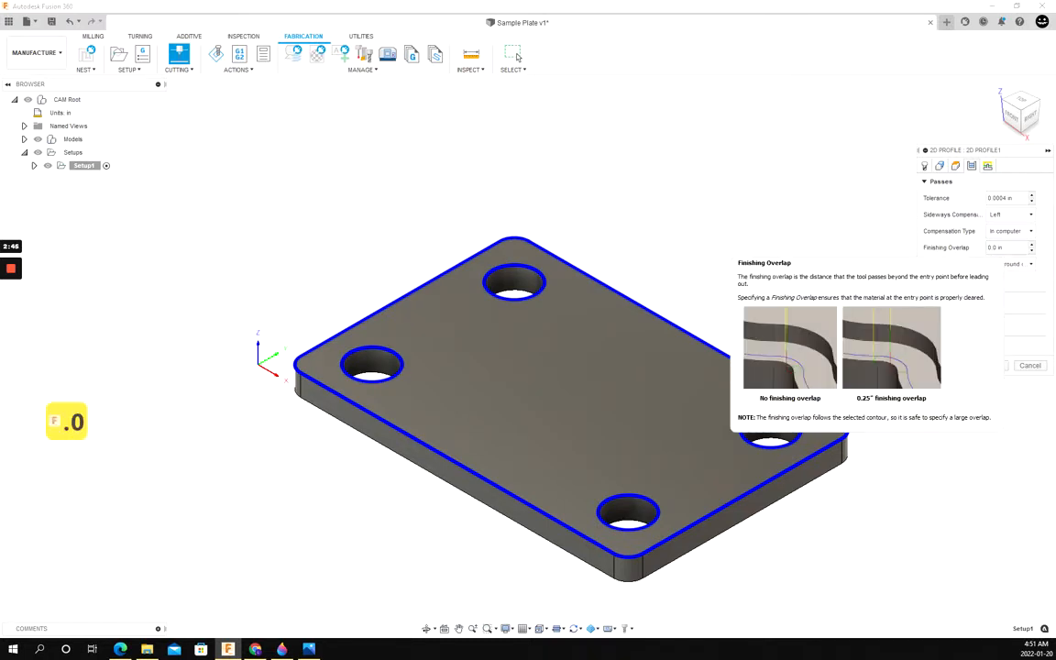
text(3)
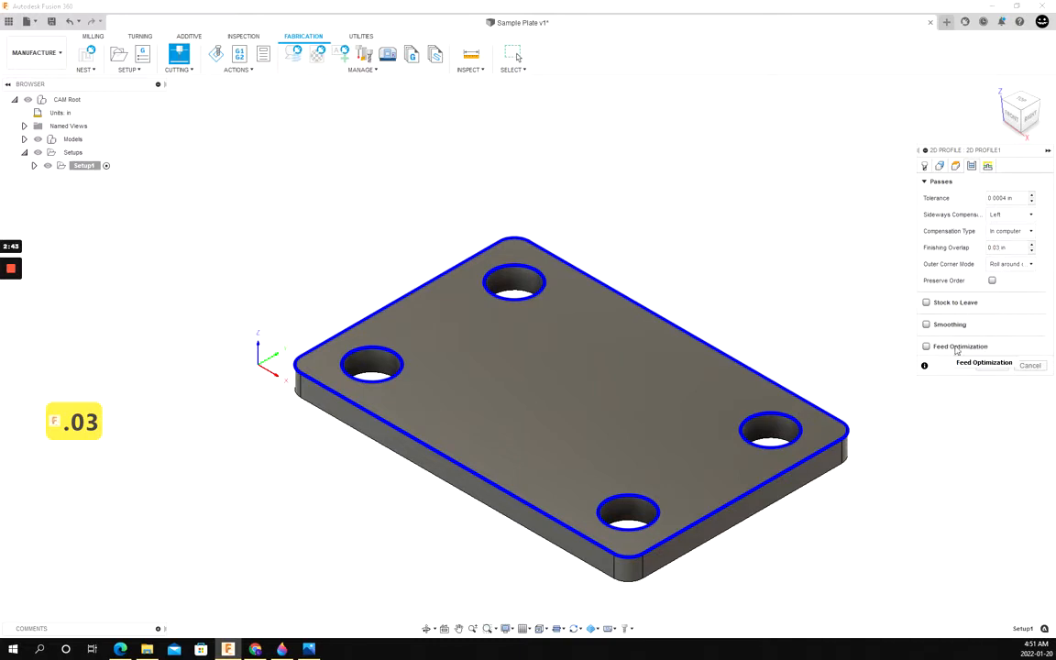
click(926, 346)
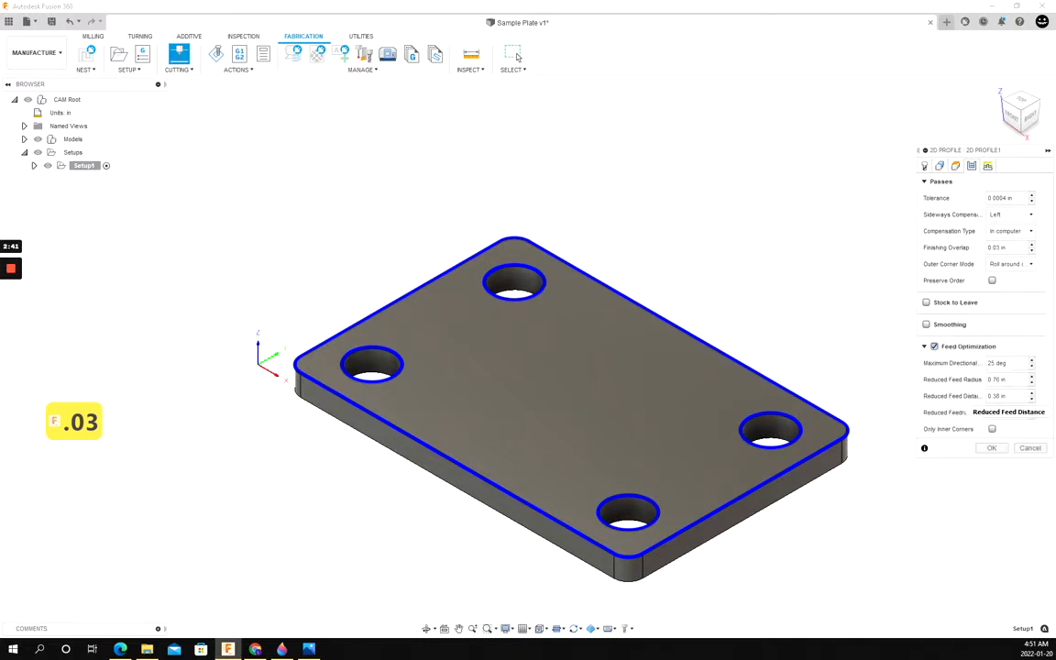
double_click(998, 412)
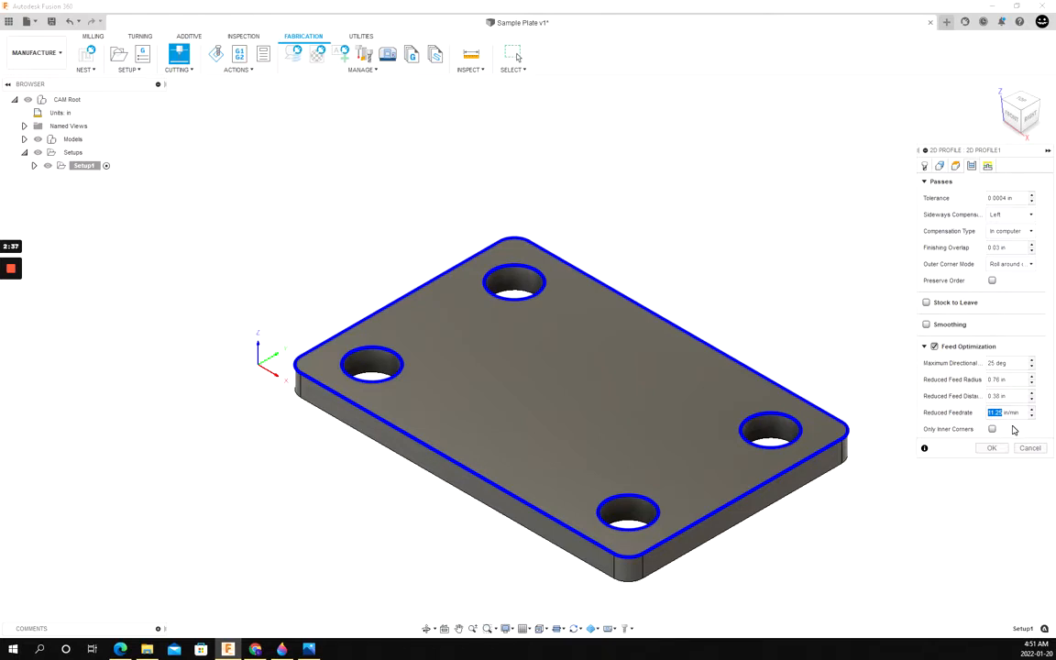
text(32)
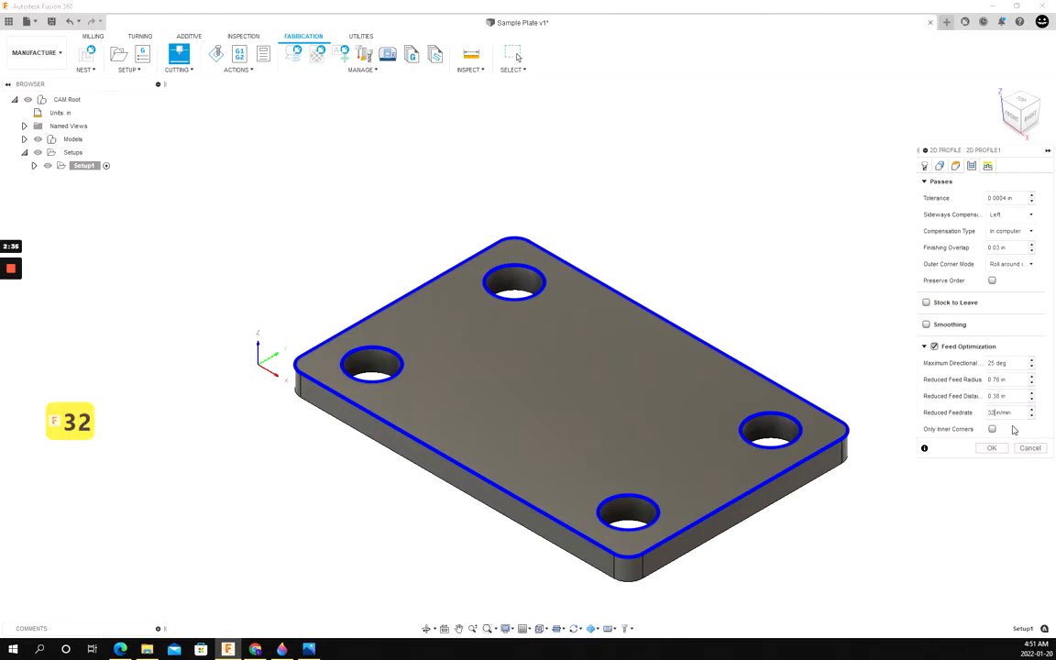
click(1000, 449)
Set the profile's lead-in radius to 0.02 in and generate the toolpath
click(987, 166)
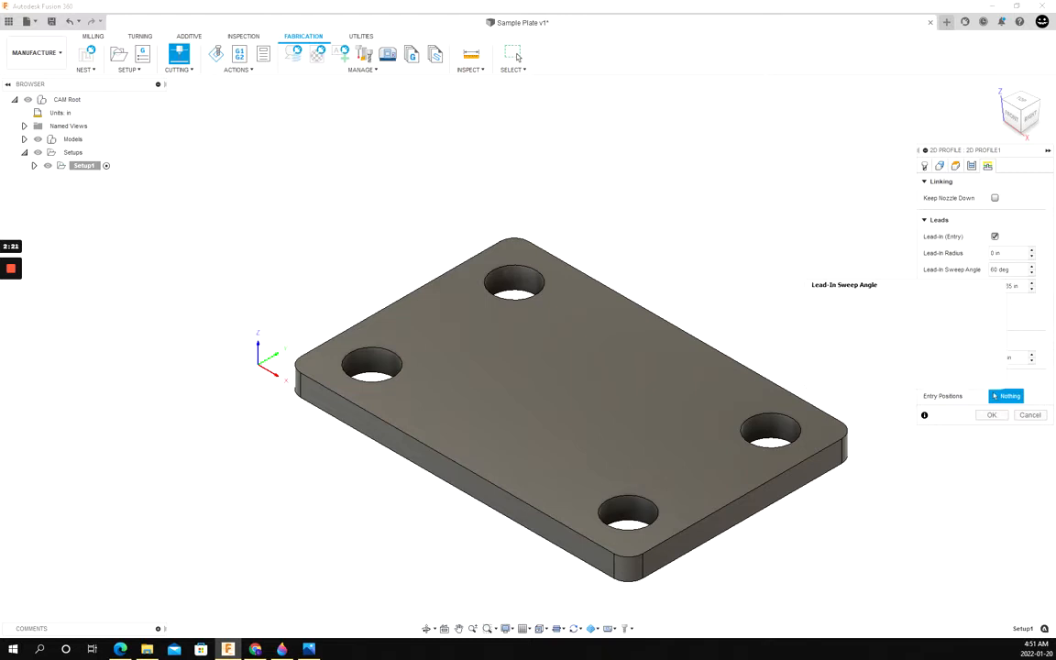
text(.0)
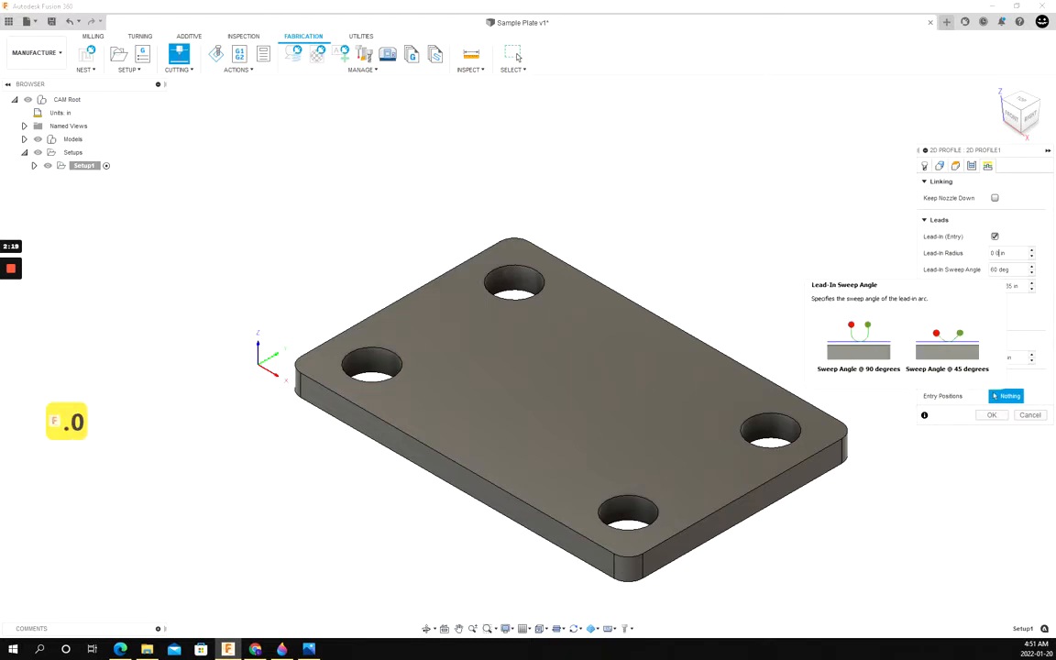
text(2)
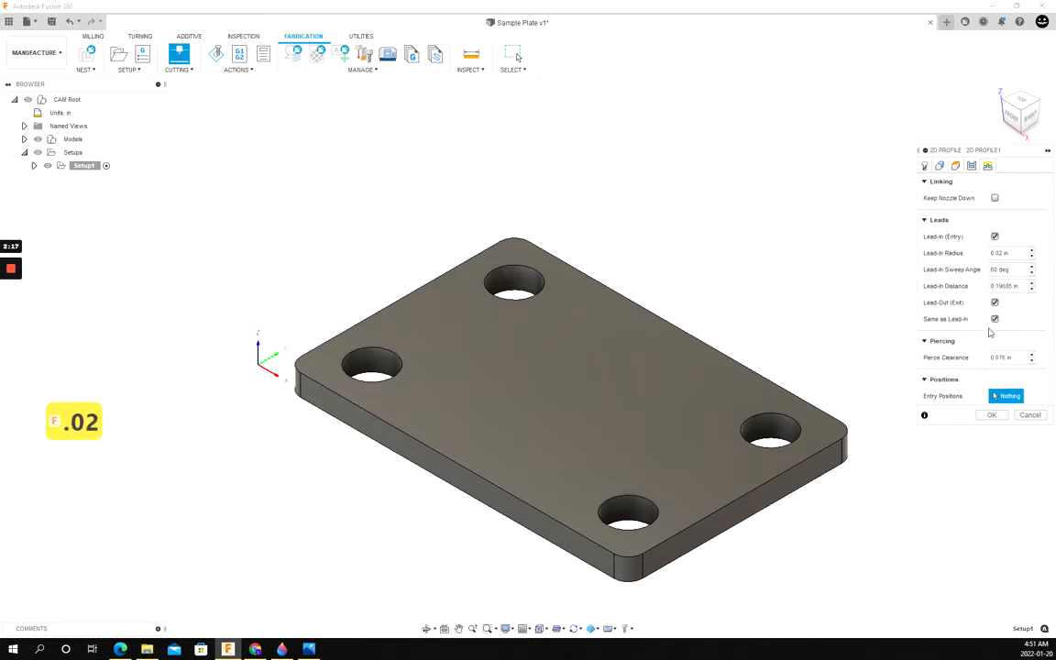
click(992, 416)
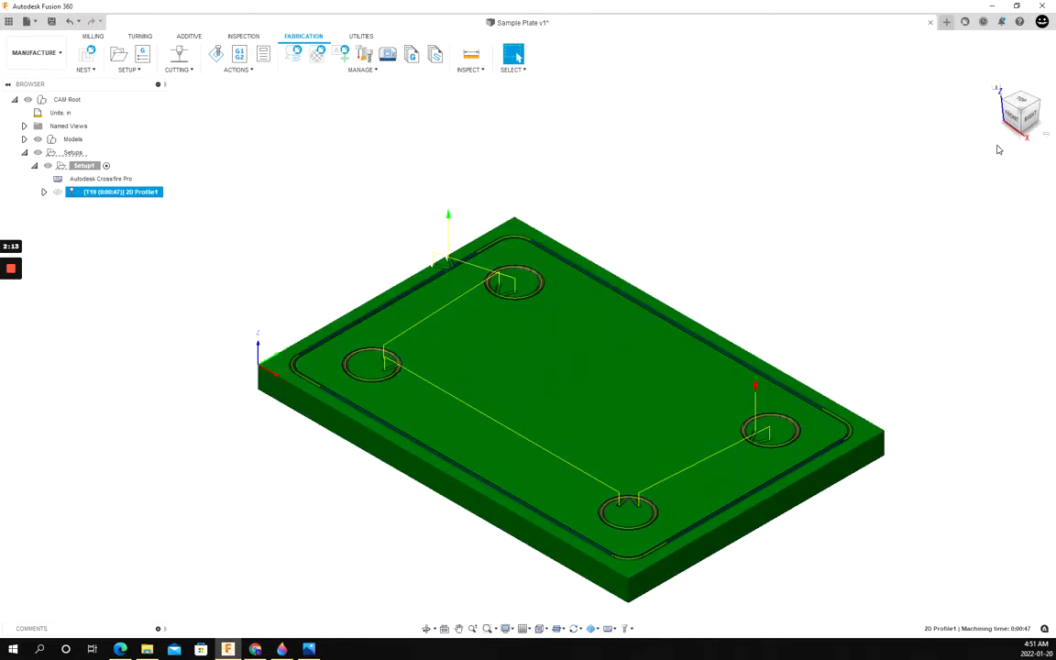
Examine the generated toolpath from the top view, checking the lead-ins, lead-outs, hole cuts and reduced-feed sections around the rounded corners
click(1019, 102)
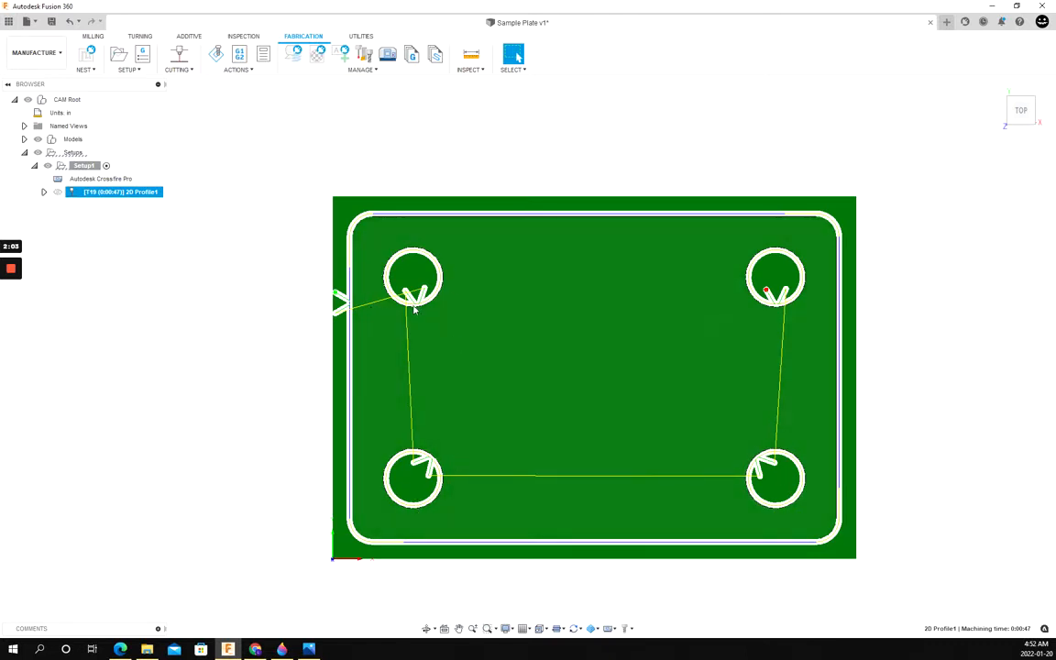
scroll(336, 317, up, 10)
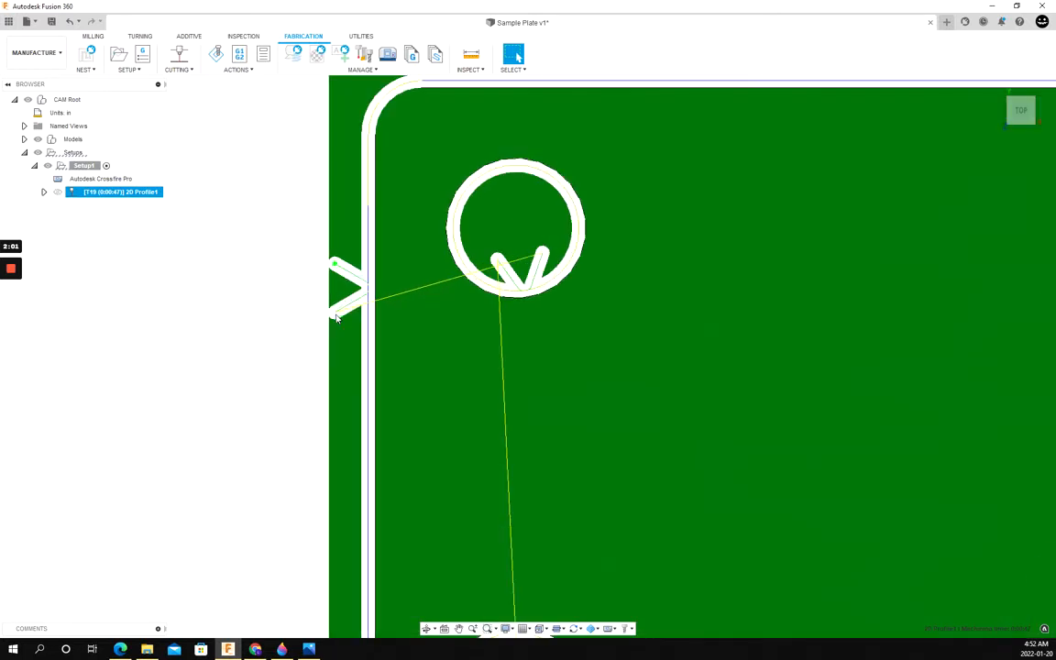
drag(360, 392, 341, 441)
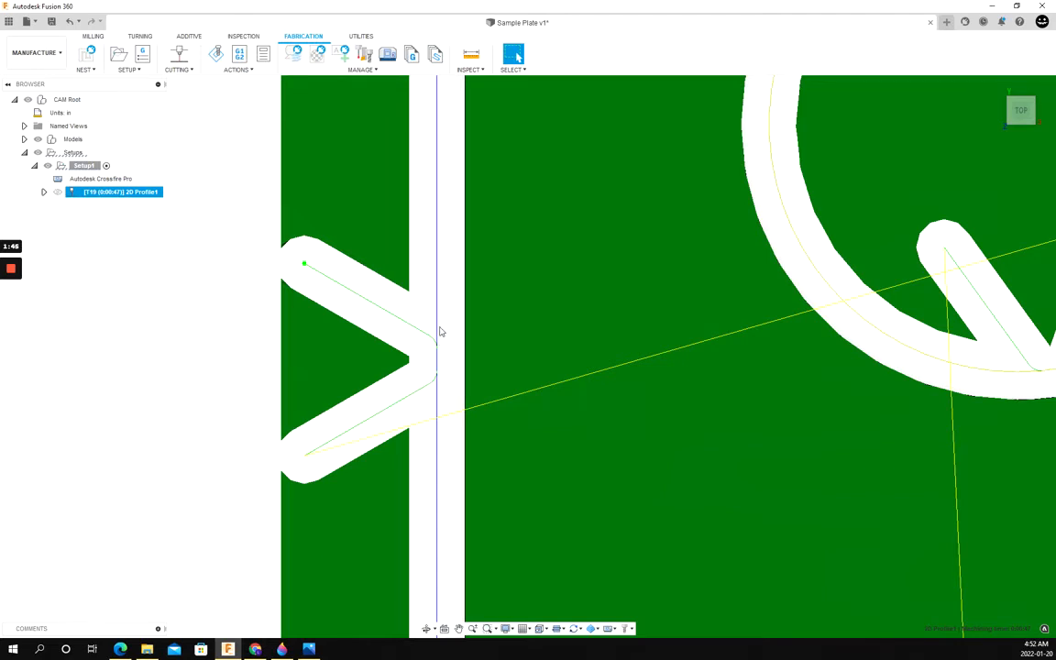
scroll(439, 271, down, 5)
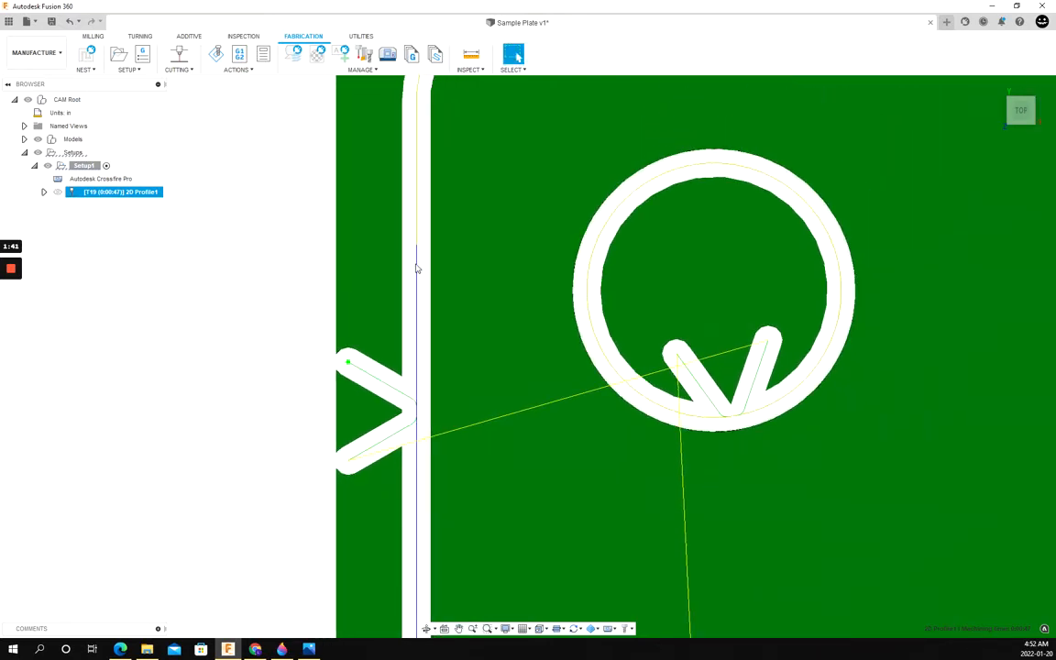
middle_drag(416, 243, 411, 312)
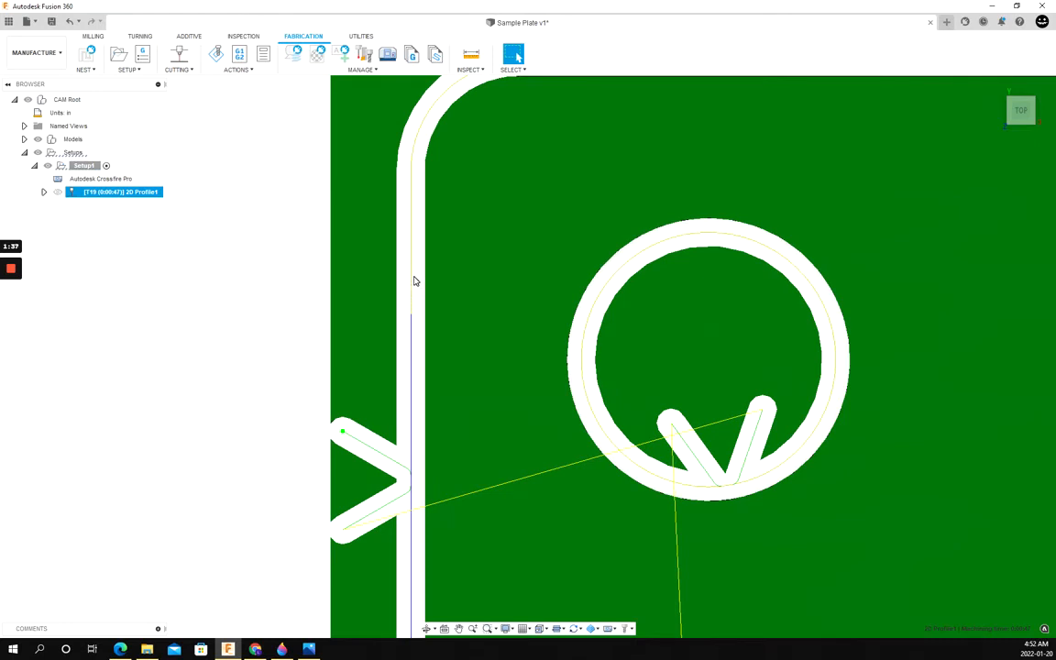
middle_drag(413, 284, 412, 367)
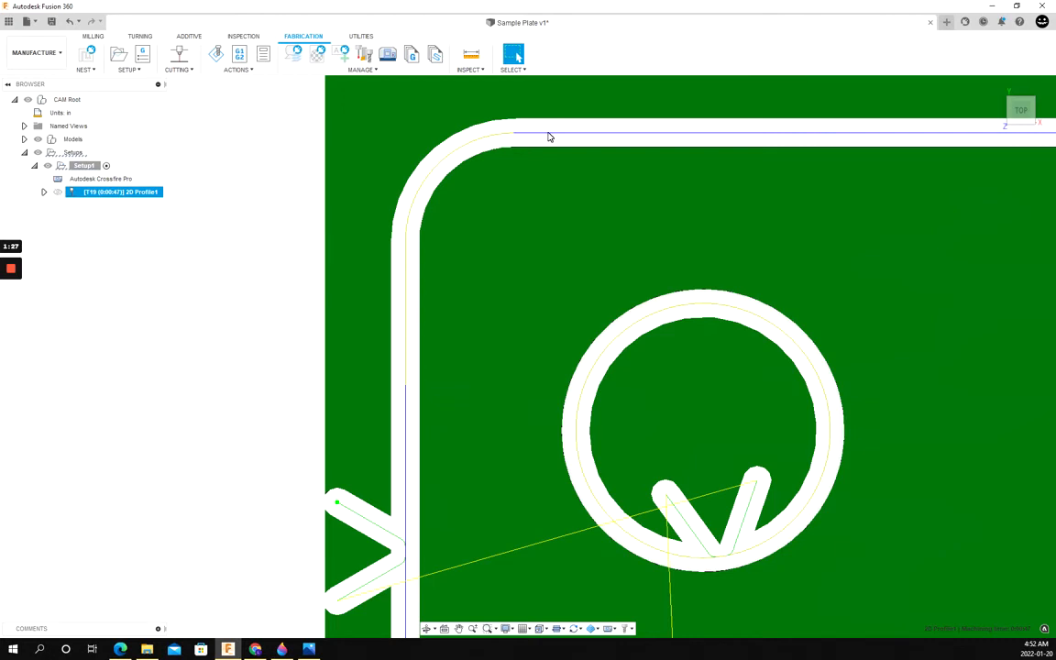
scroll(590, 137, down, 4)
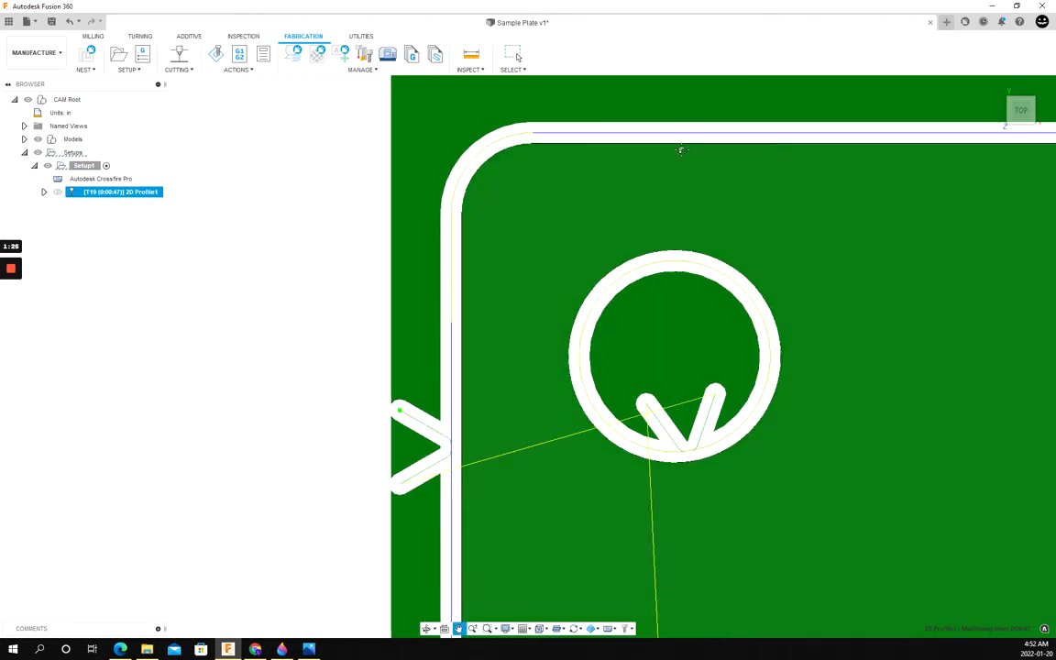
scroll(517, 214, down, 4)
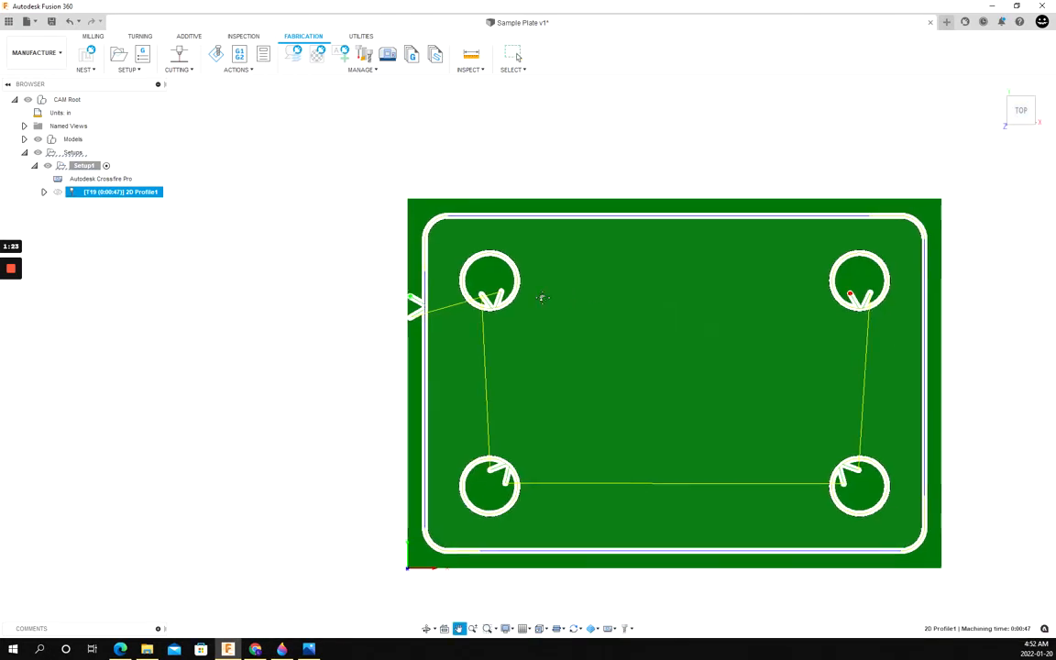
middle_drag(749, 415, 960, 405)
scroll(570, 357, up, 3)
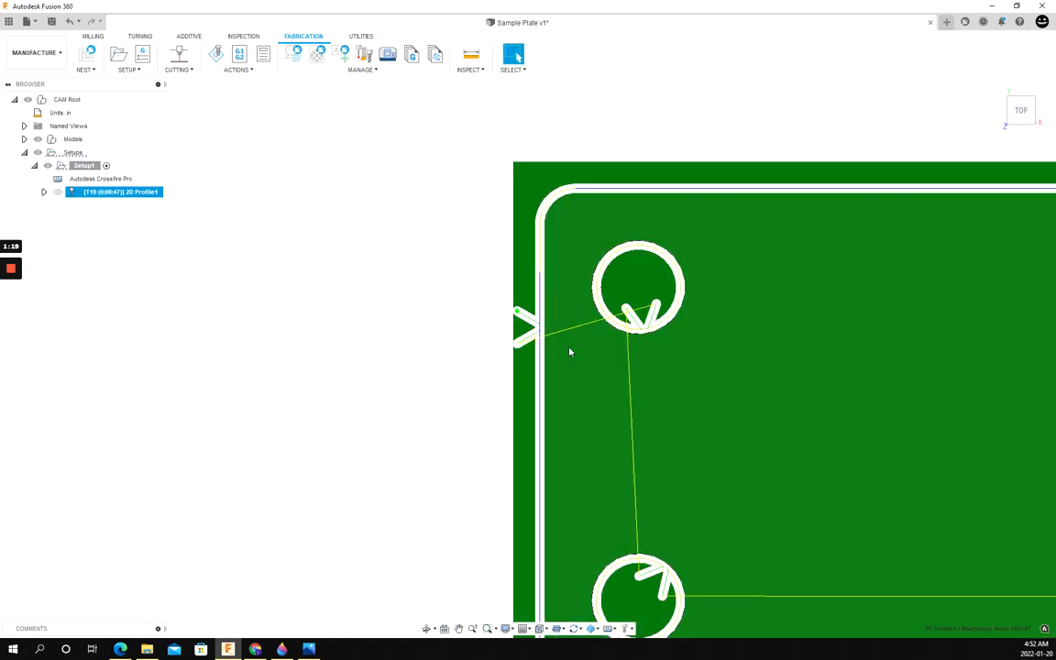
scroll(569, 357, up, 6)
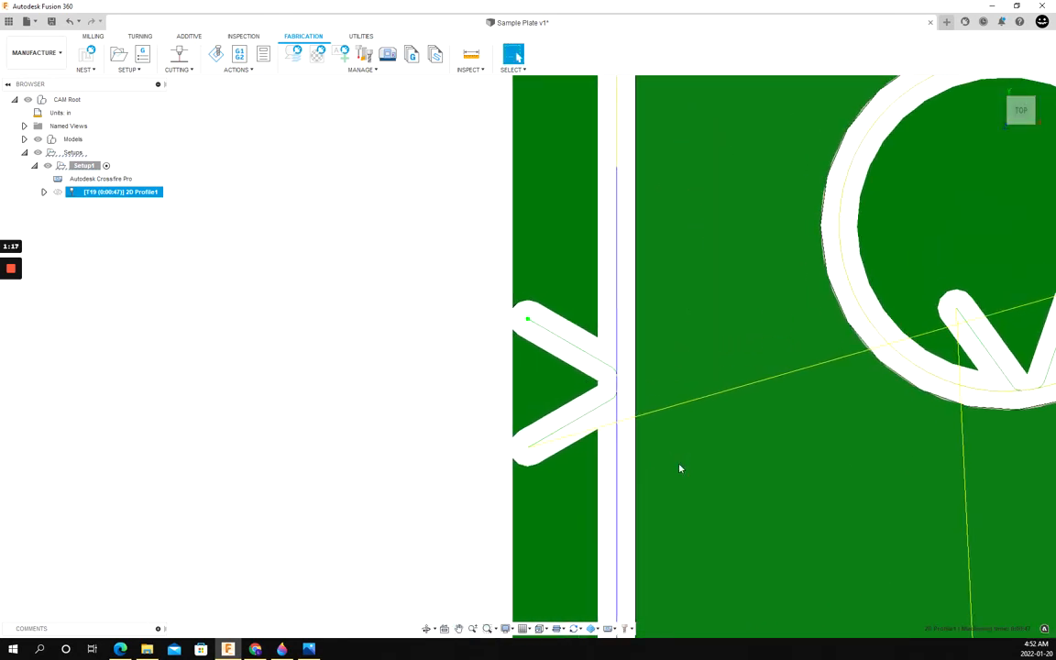
scroll(638, 474, up, 4)
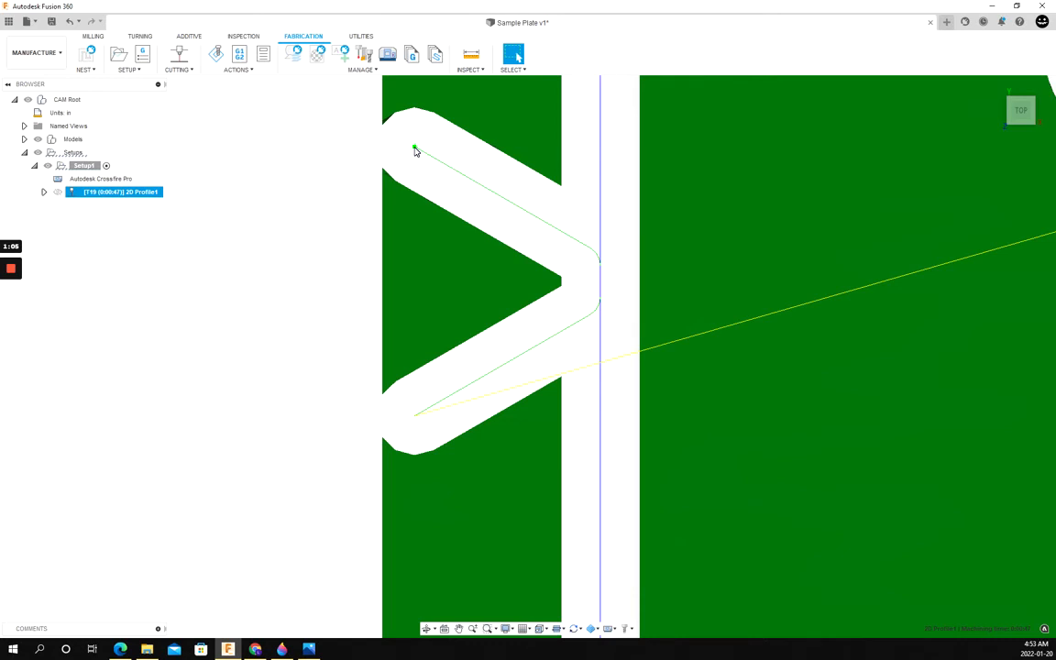
key(F6)
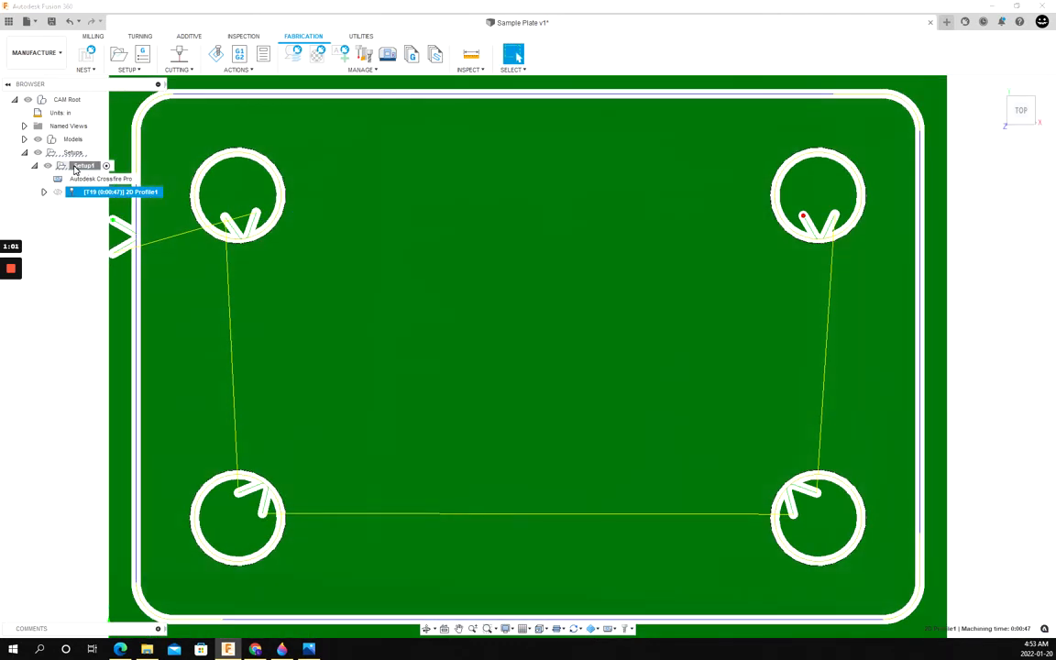
Simulate the cutting setup from start to finish and close the simulation
click(84, 165)
click(214, 54)
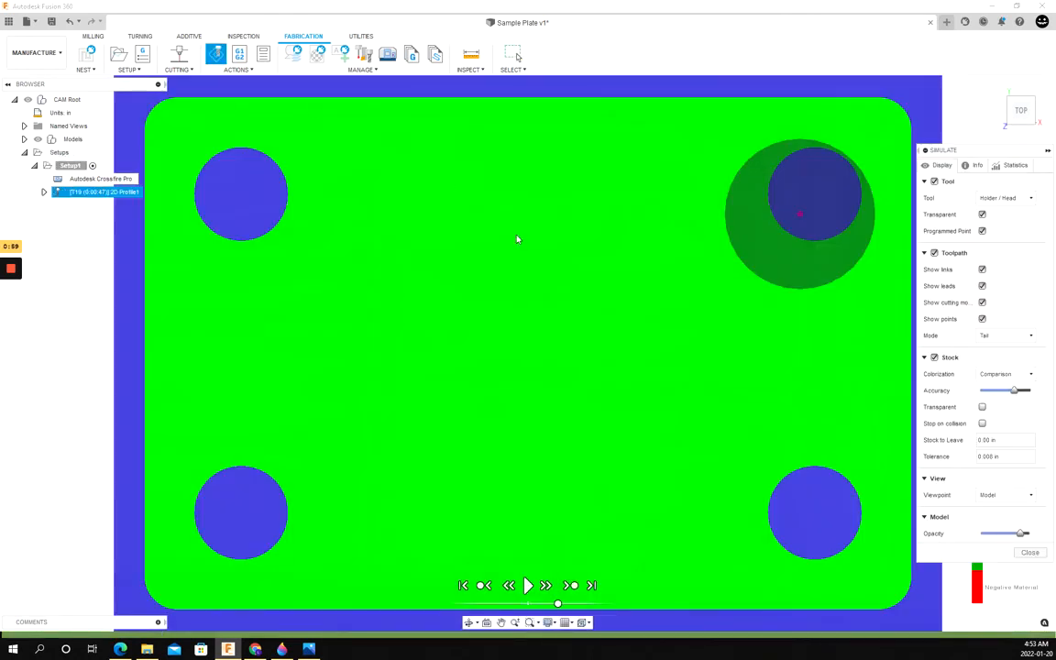
click(529, 586)
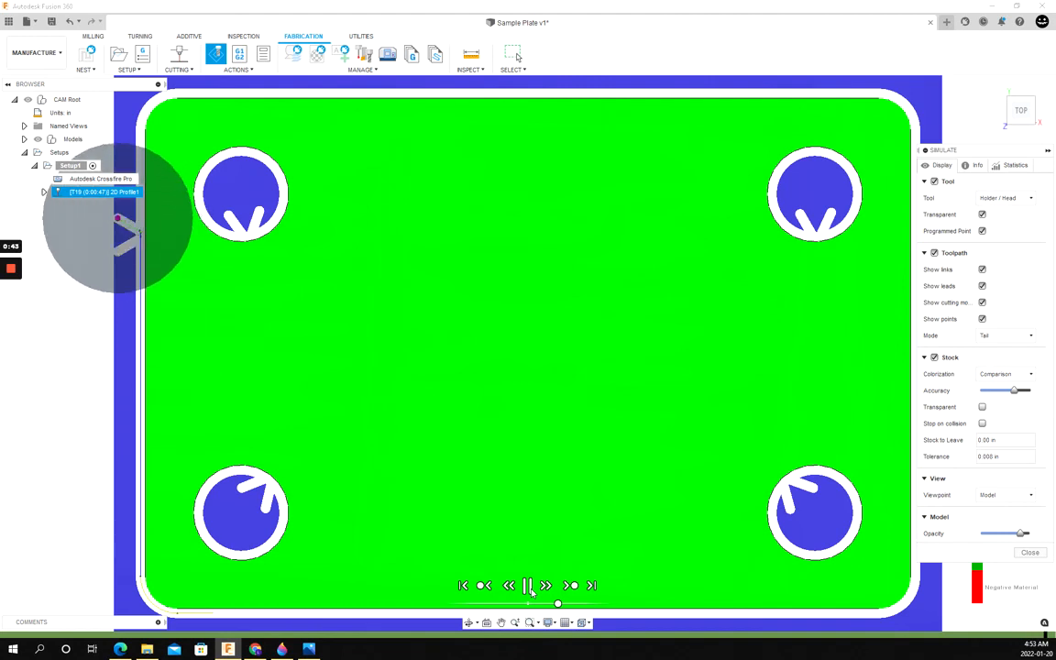
click(1029, 551)
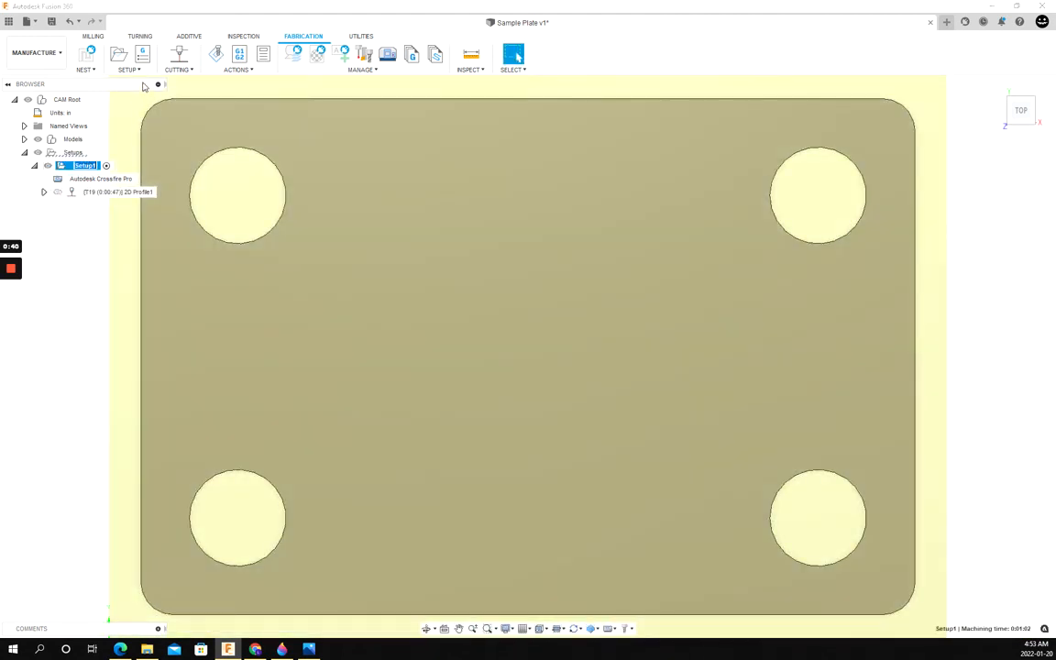
Post the setup as NC program Example Plate with the FireControl Plasma v1.6 post, overwriting the existing file
click(142, 55)
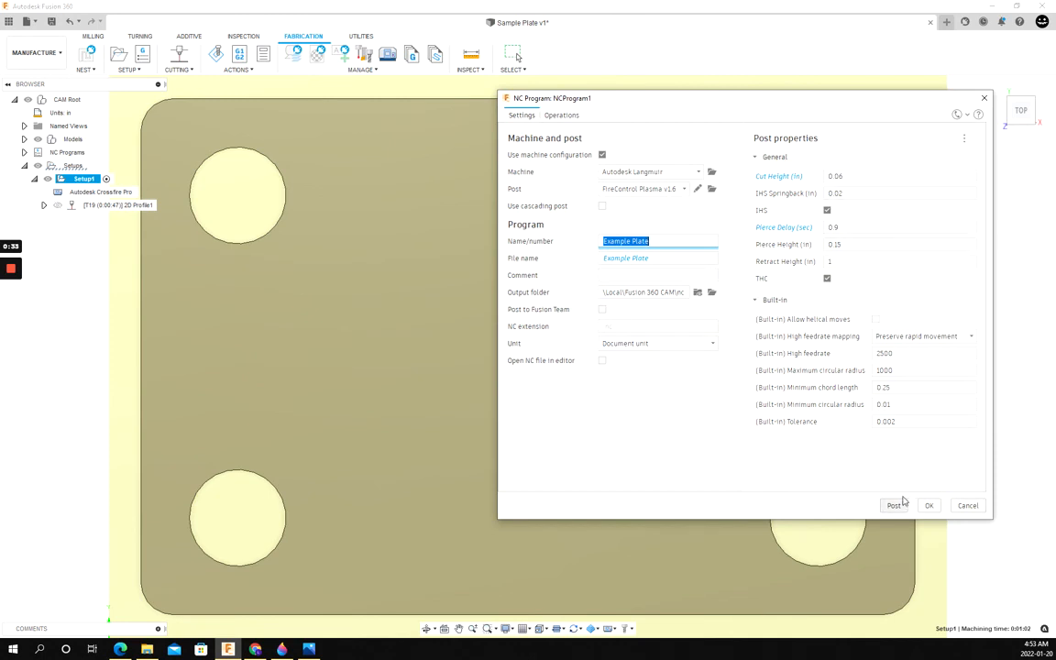
click(896, 504)
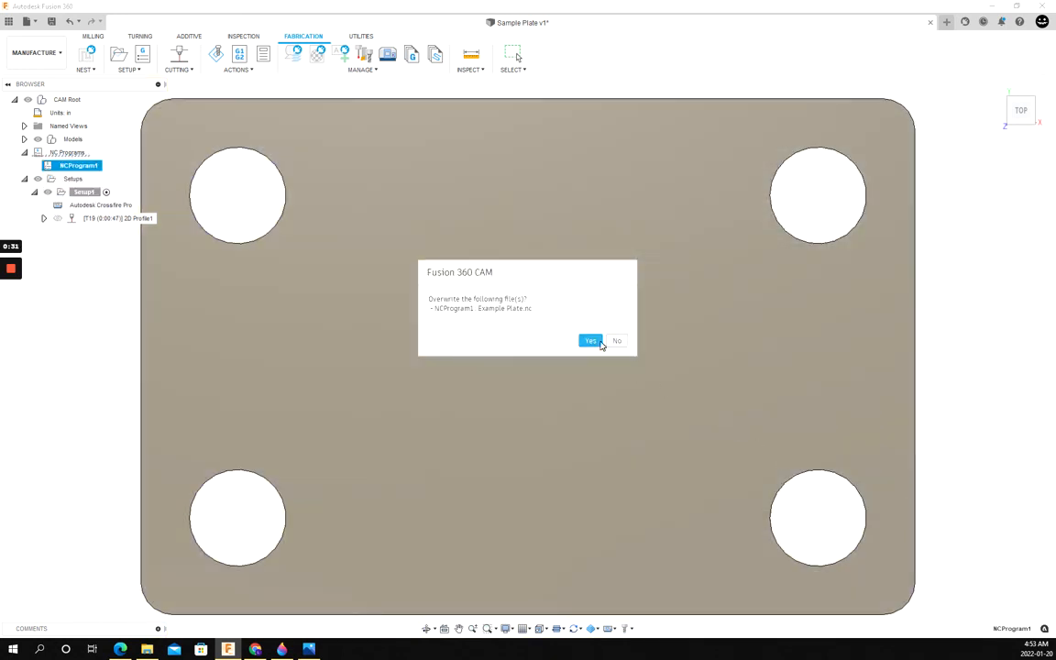
click(591, 341)
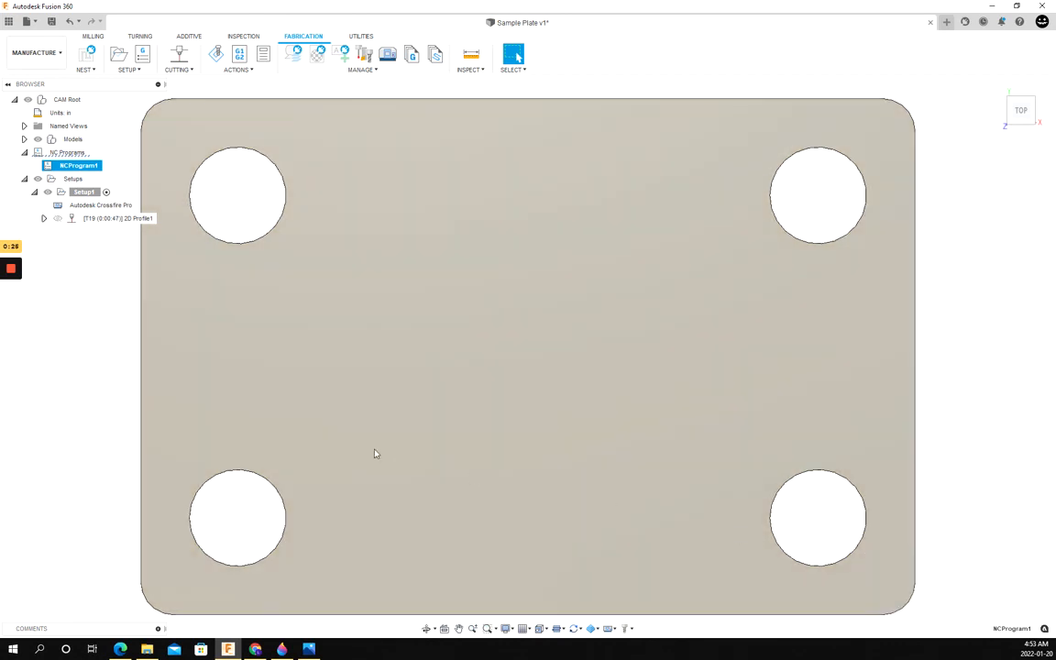
key(alt+Tab)
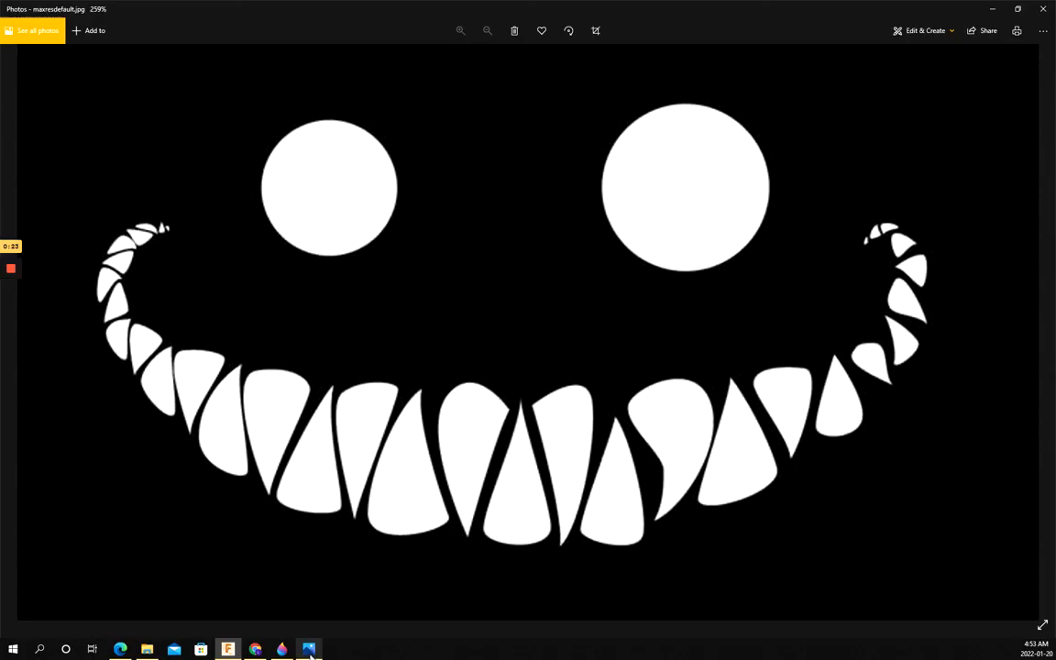
mouse_move(12, 270)
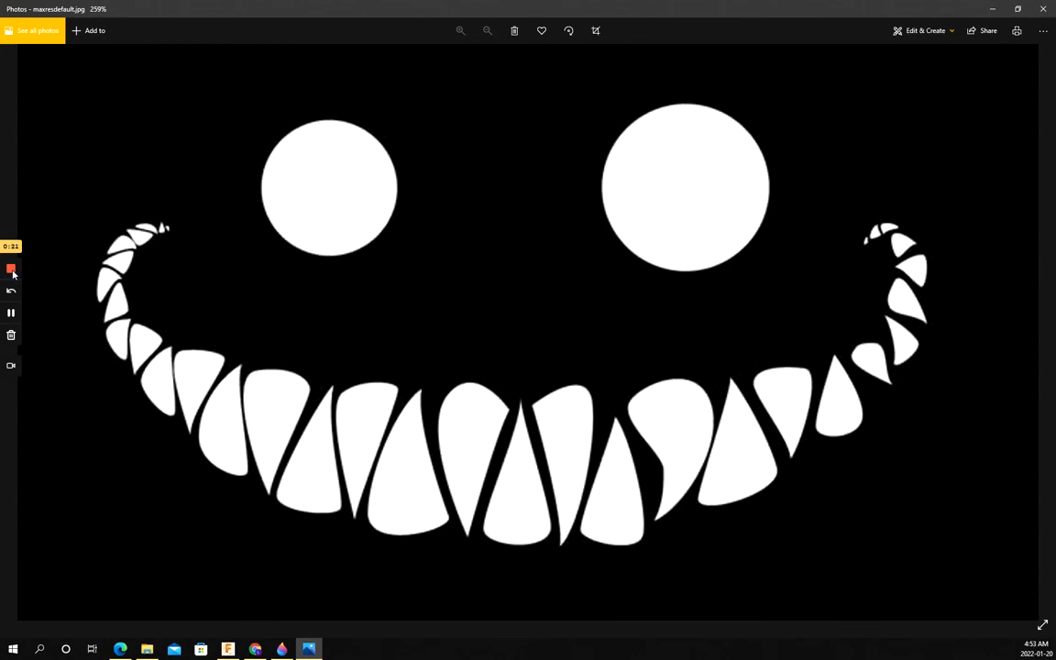